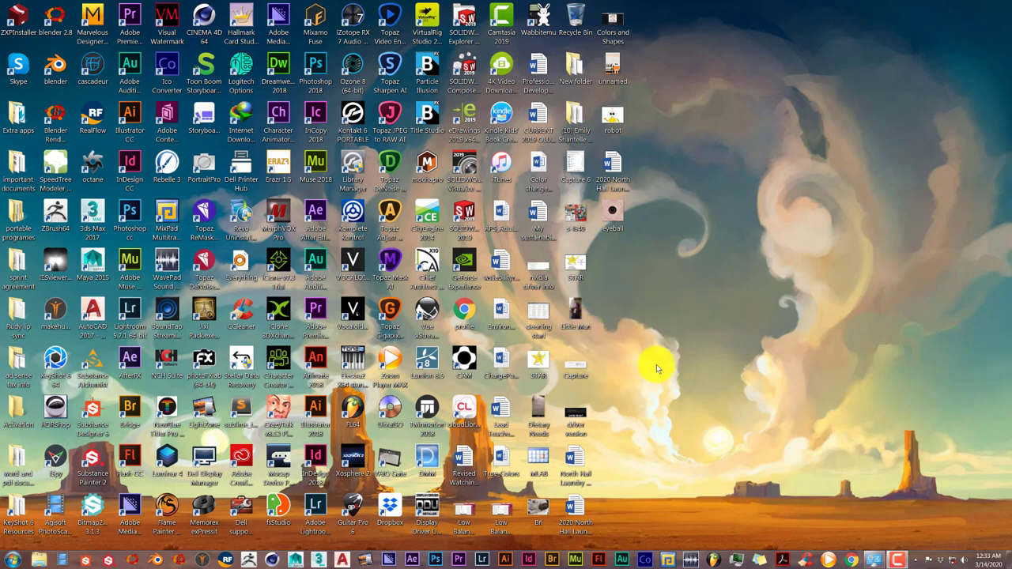
Launch Blender, dismiss the splash, delete the default cube, and bring up the Add menu.
click(133, 563)
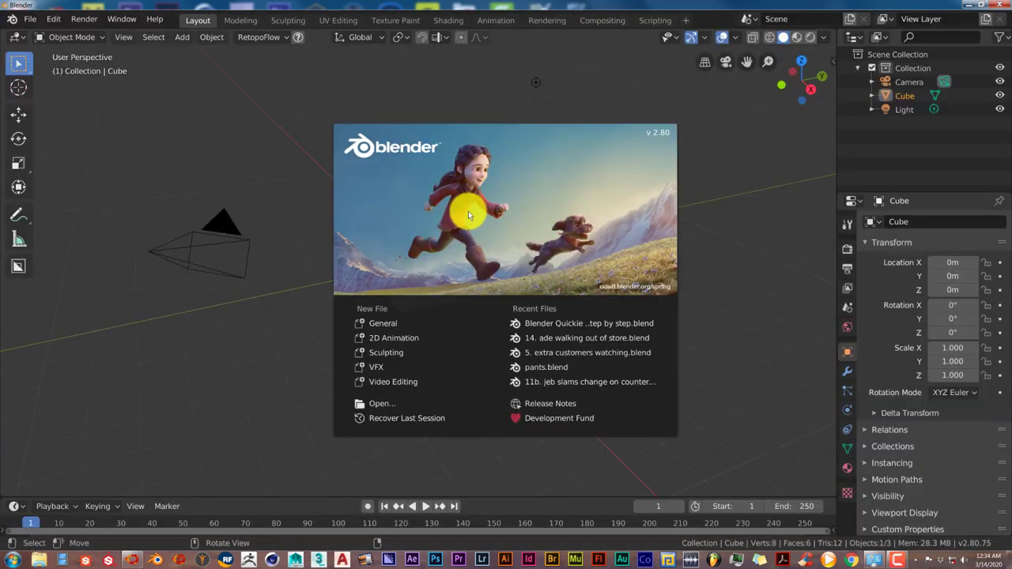
click(170, 131)
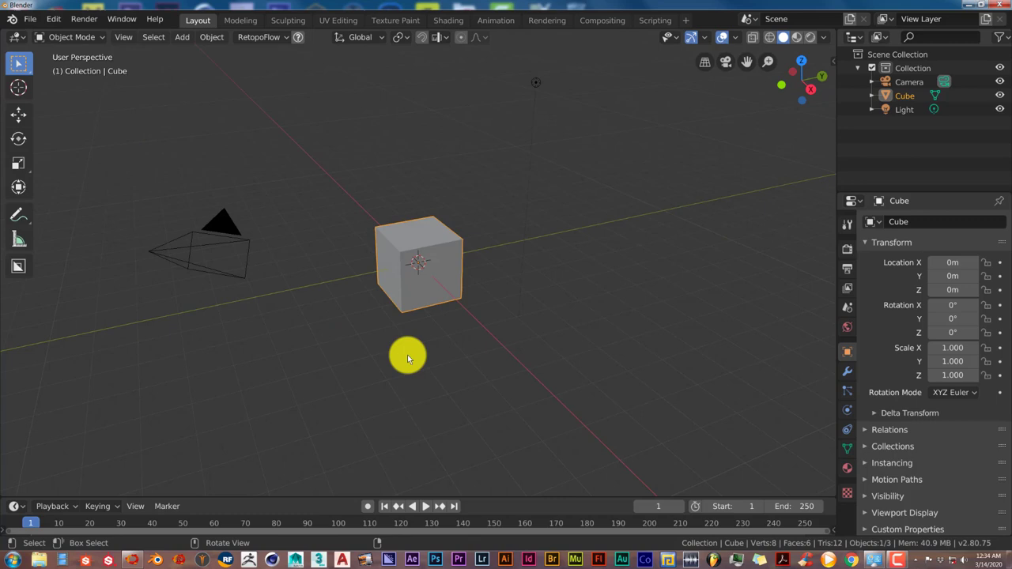
scroll(455, 302, up, 1)
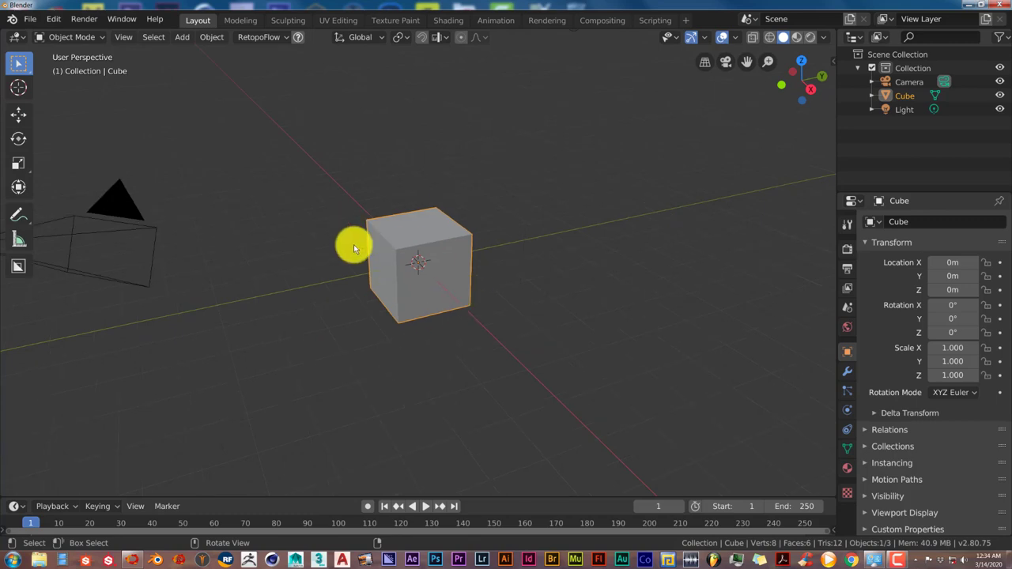
key(Delete)
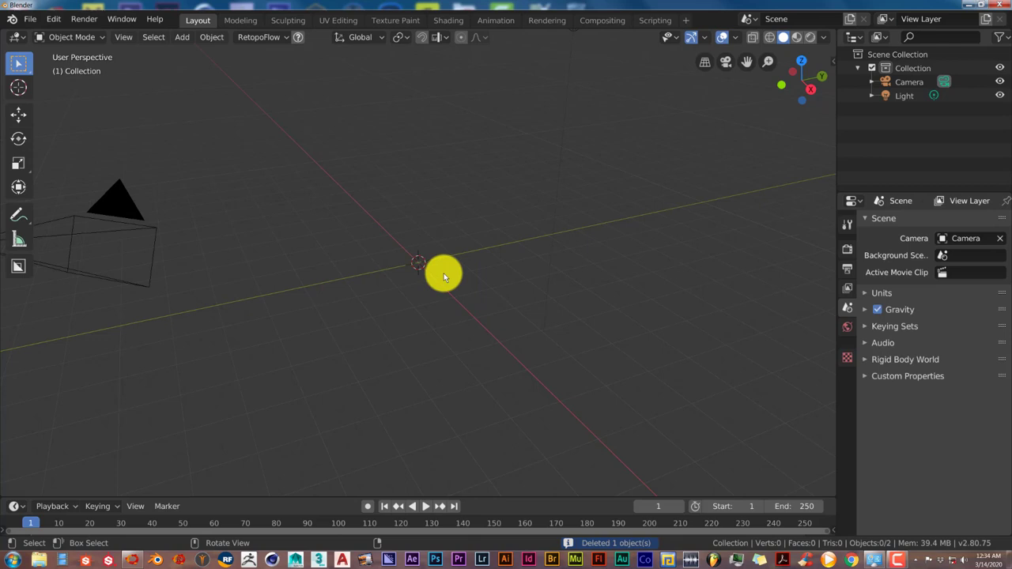
key(shift+a)
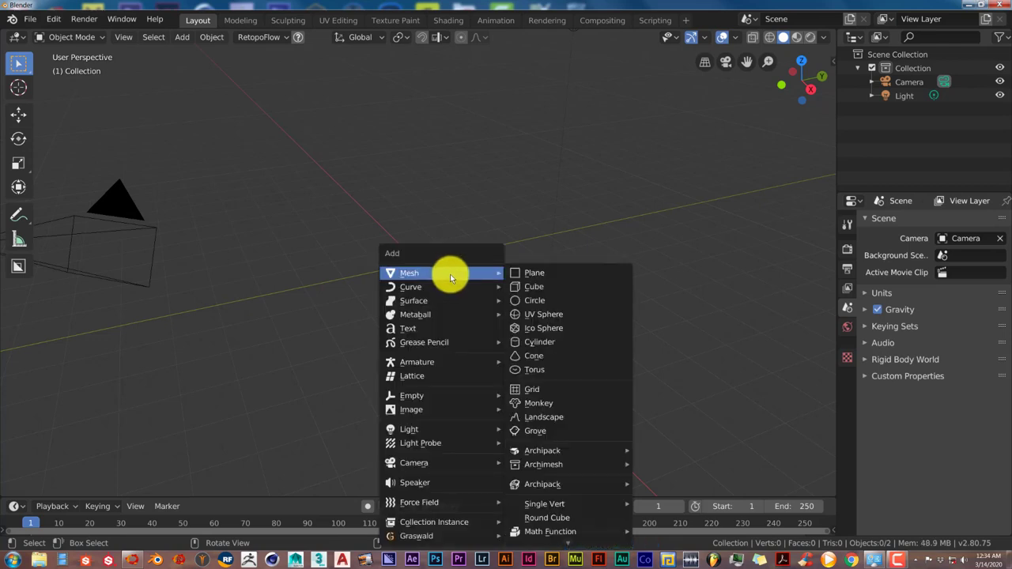
Add a UV sphere at the origin and view it from the front.
click(538, 315)
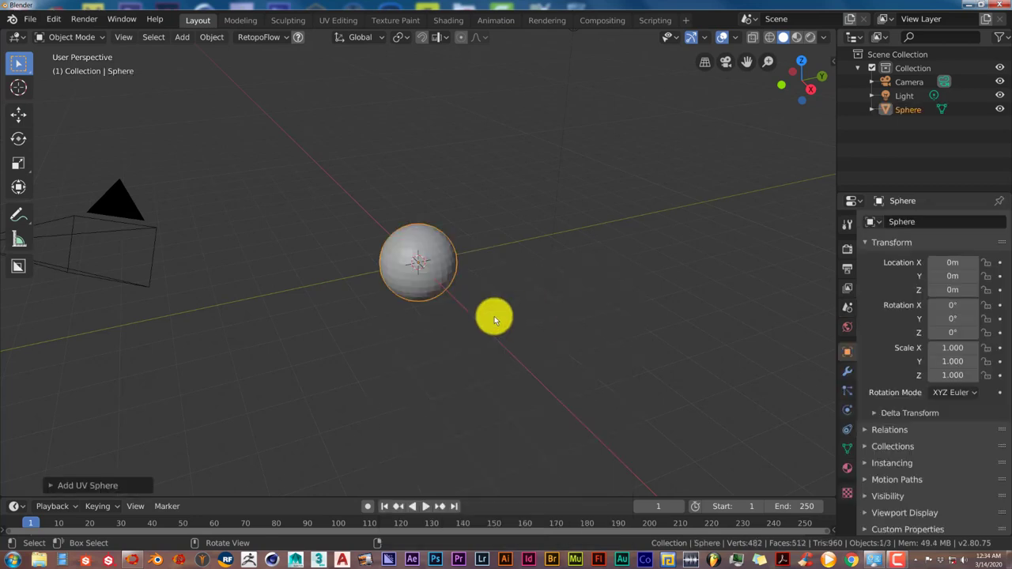
key(KP_1)
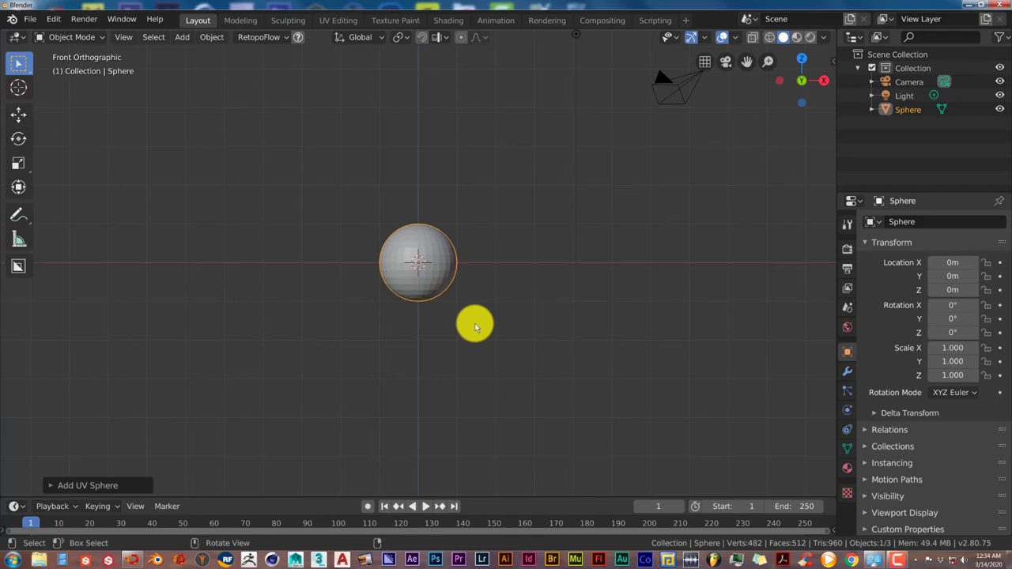
scroll(479, 320, up, 2)
scroll(479, 321, up, 2)
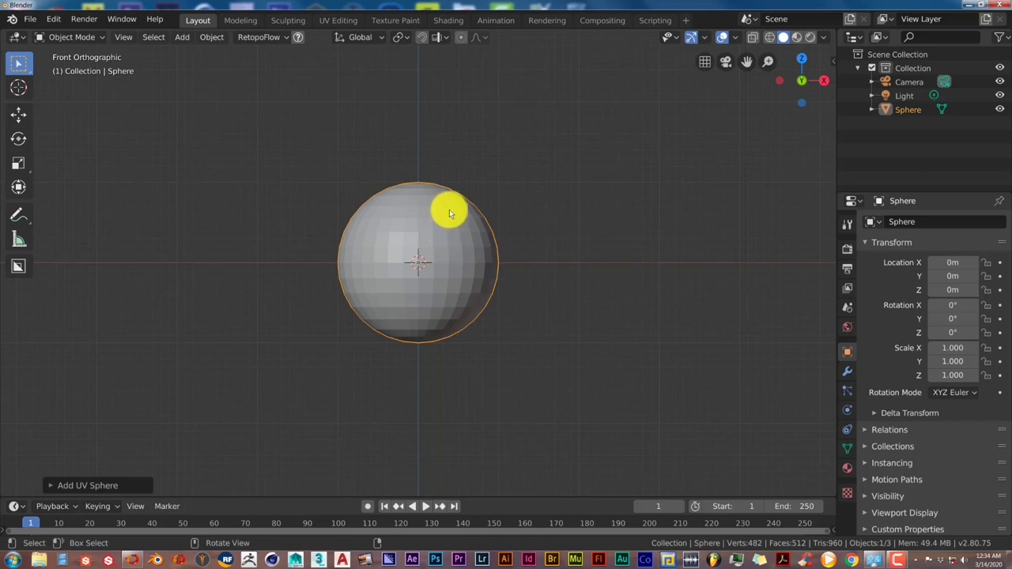
middle_drag(449, 214, 435, 185)
key(KP_1)
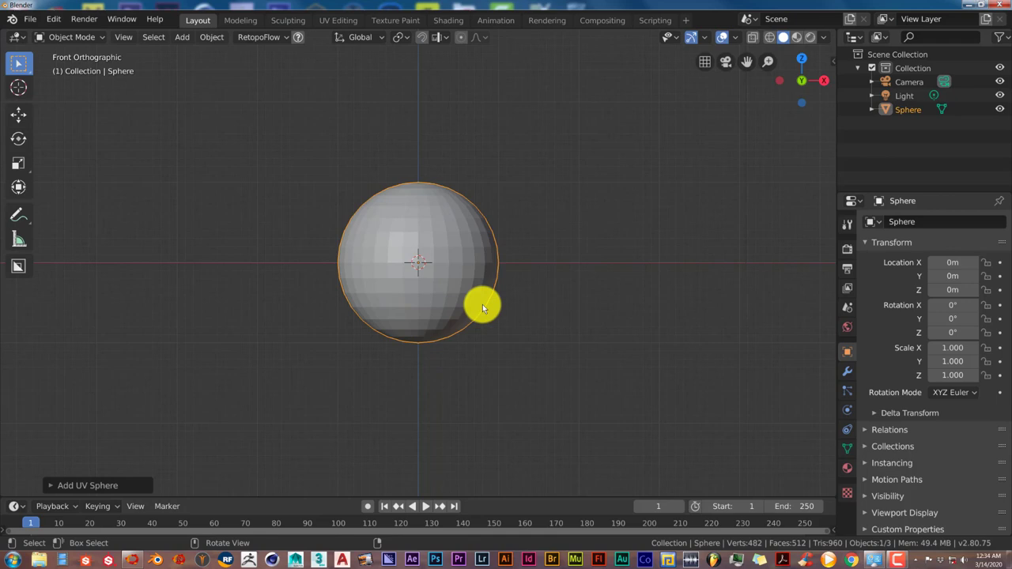
Rotate the sphere 90 degrees about the X axis, then switch to top view.
key(s)
key(x)
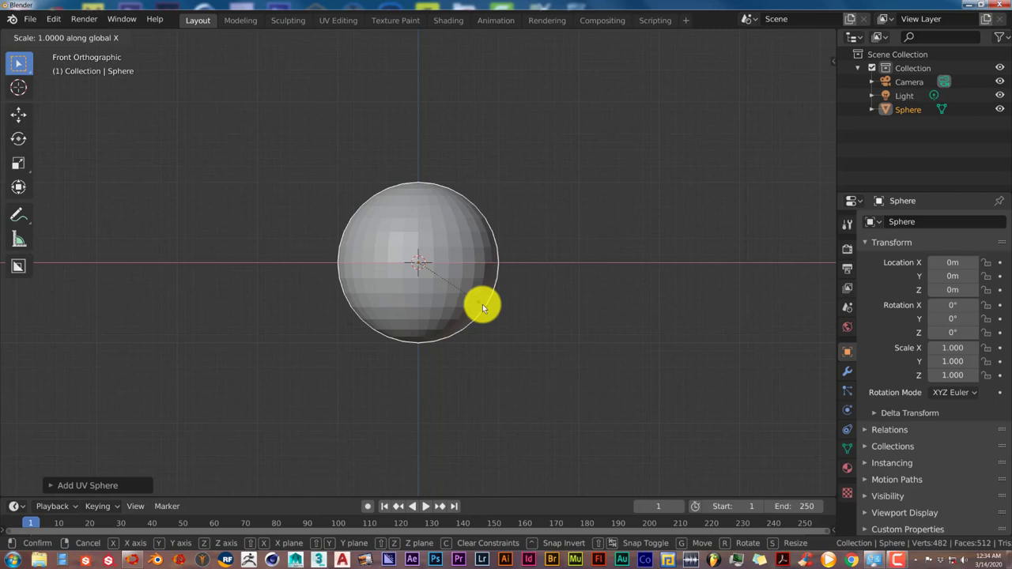
text(0)
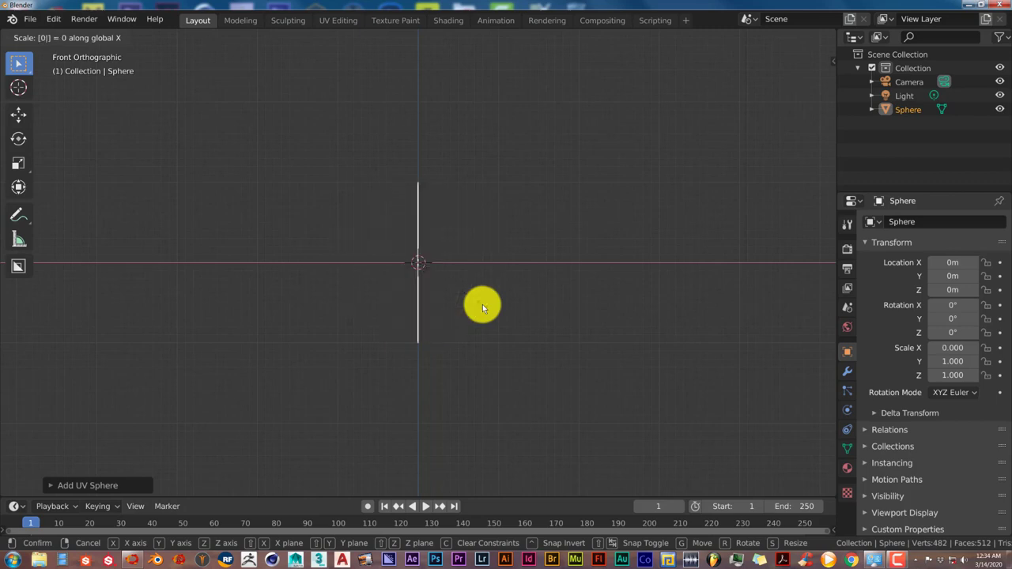
key(Escape)
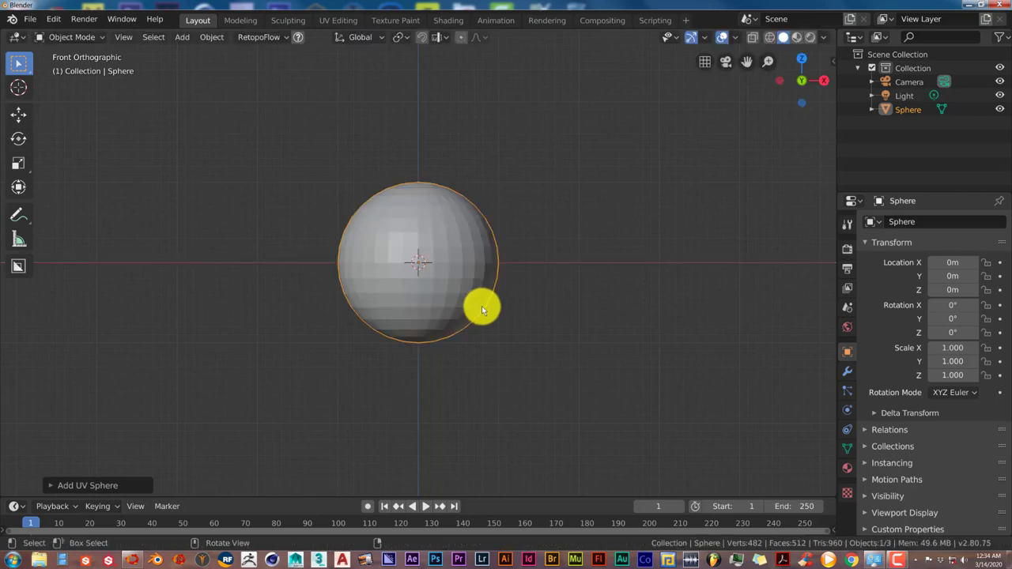
key(r)
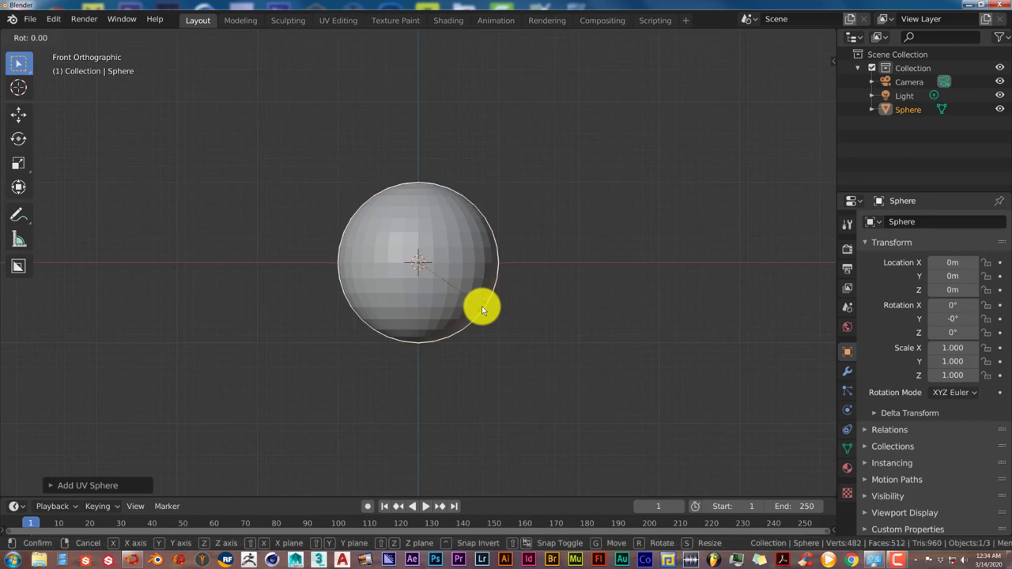
text(x)
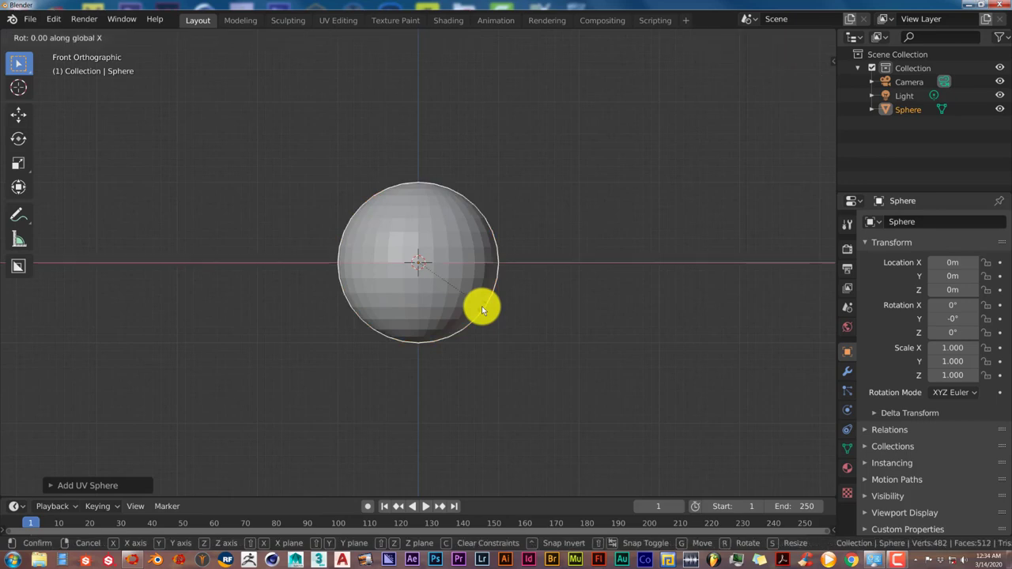
text(90)
key(Return)
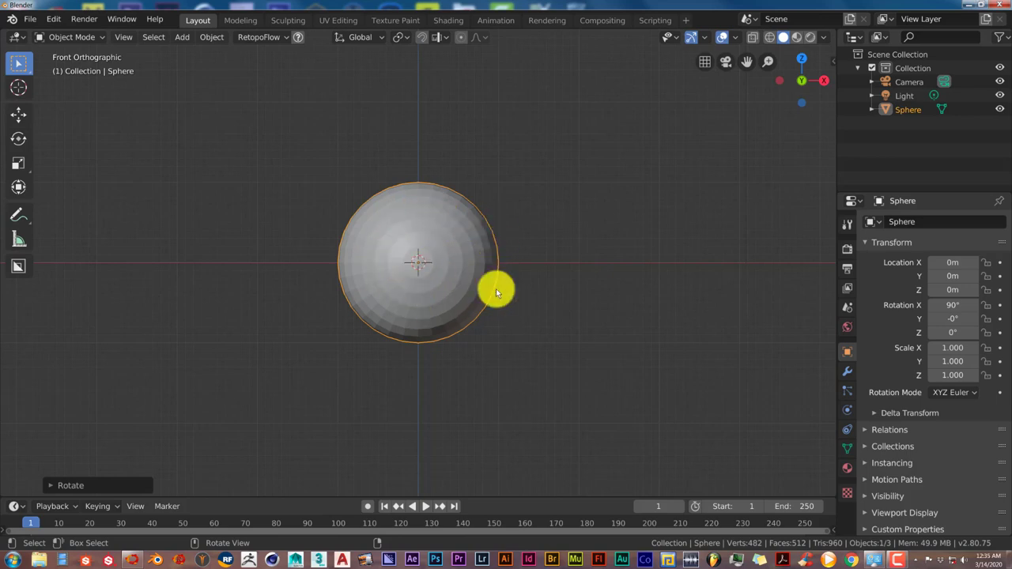
scroll(458, 286, up, 1)
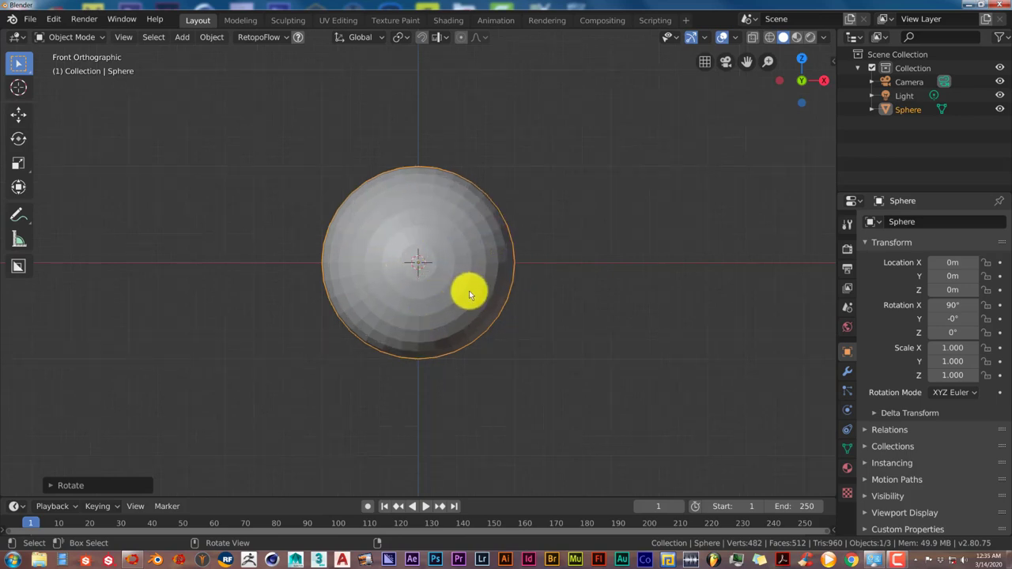
key(KP_7)
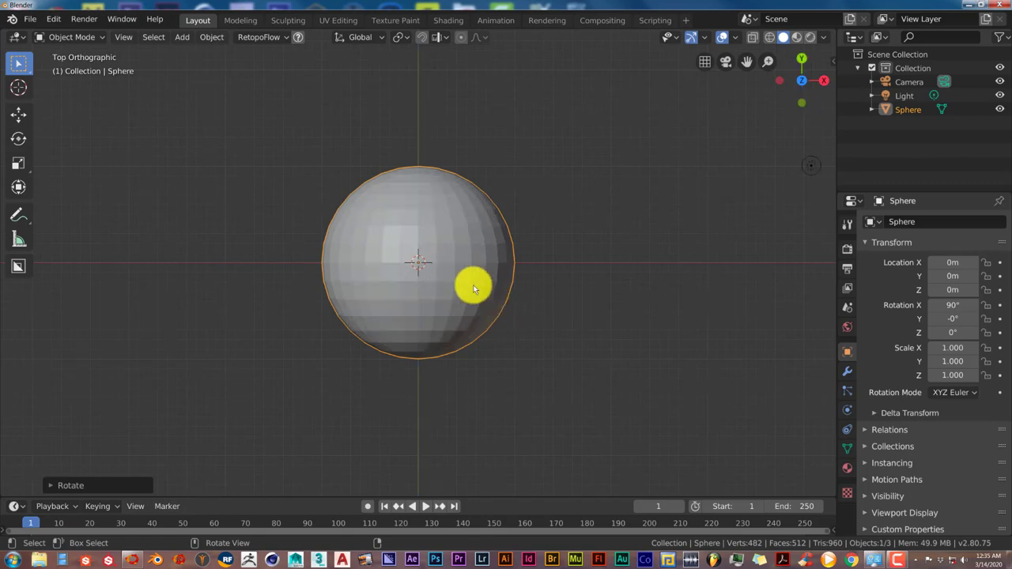
Enter Edit Mode on the sphere with all vertices deselected and X-Ray on.
key(Tab)
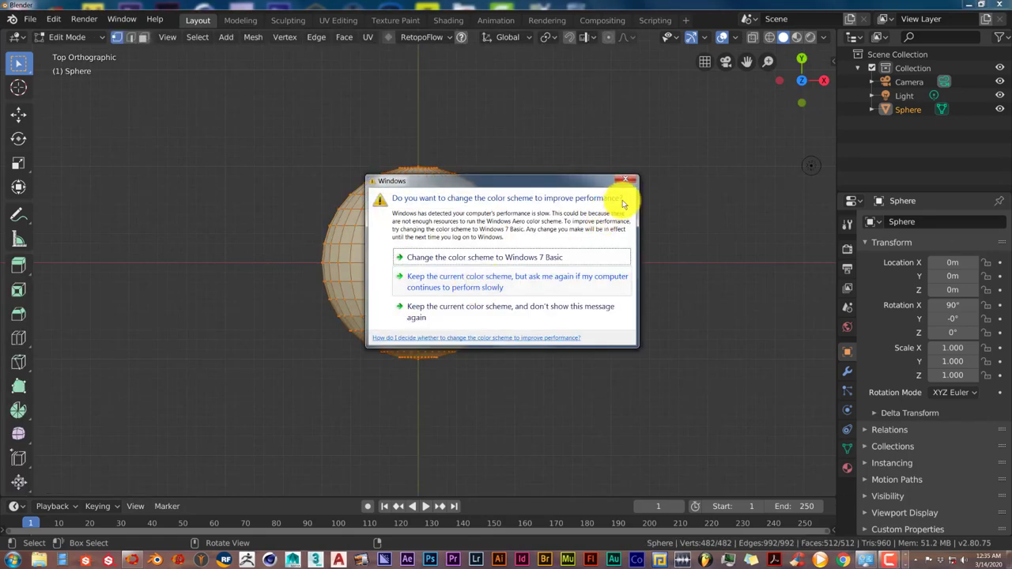
click(509, 310)
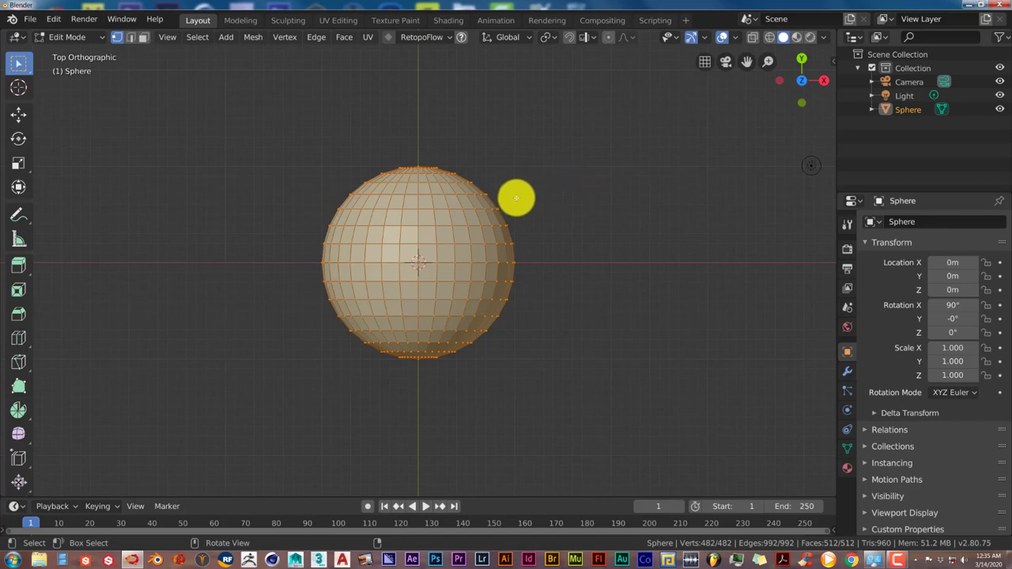
key(alt+a)
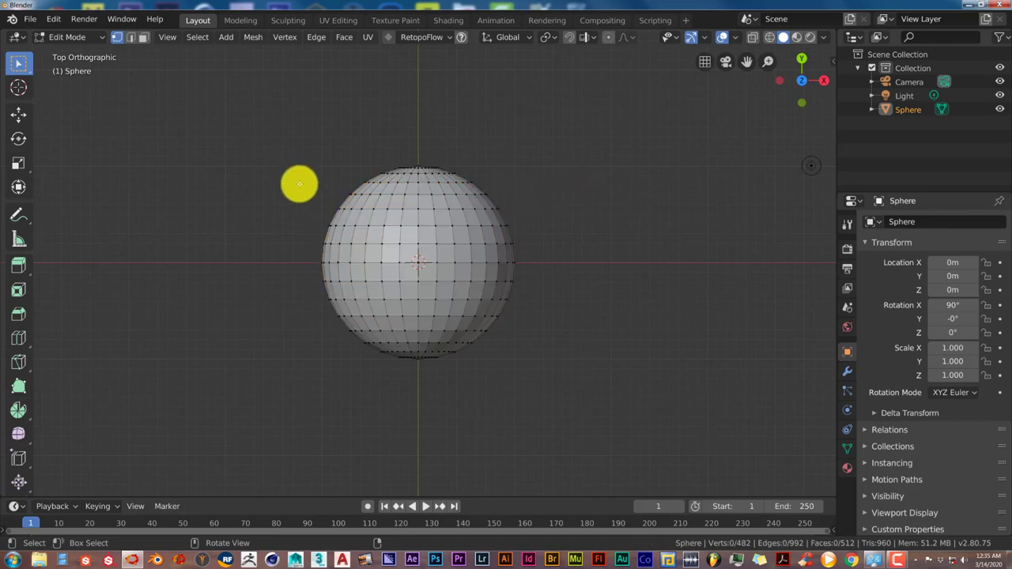
click(752, 39)
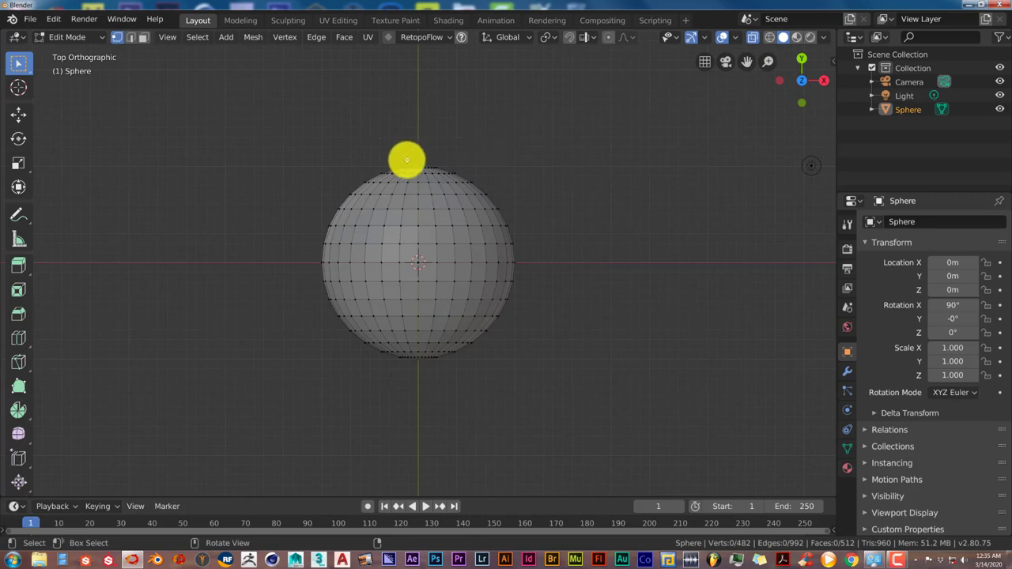
Box-select the sphere's upper-half vertices and delete them.
key(b)
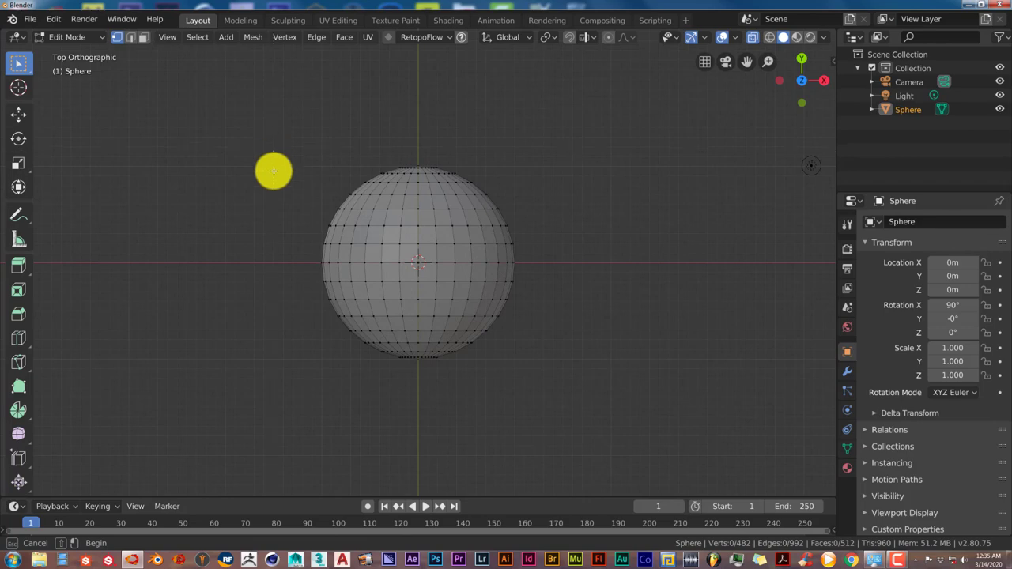
mouse_move(273, 151)
mouse_down()
mouse_move(461, 253)
mouse_move(536, 253)
mouse_up()
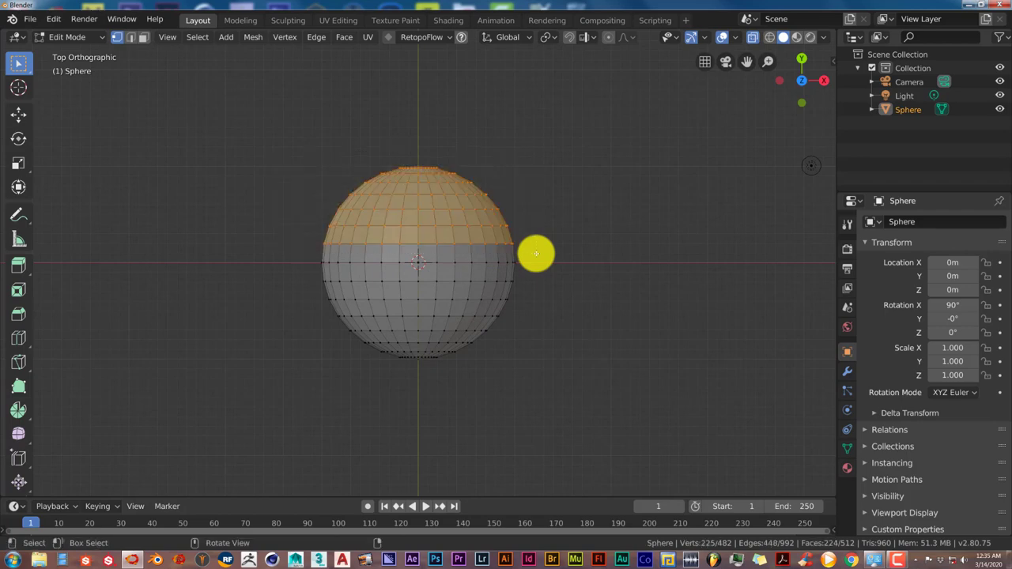
key(x)
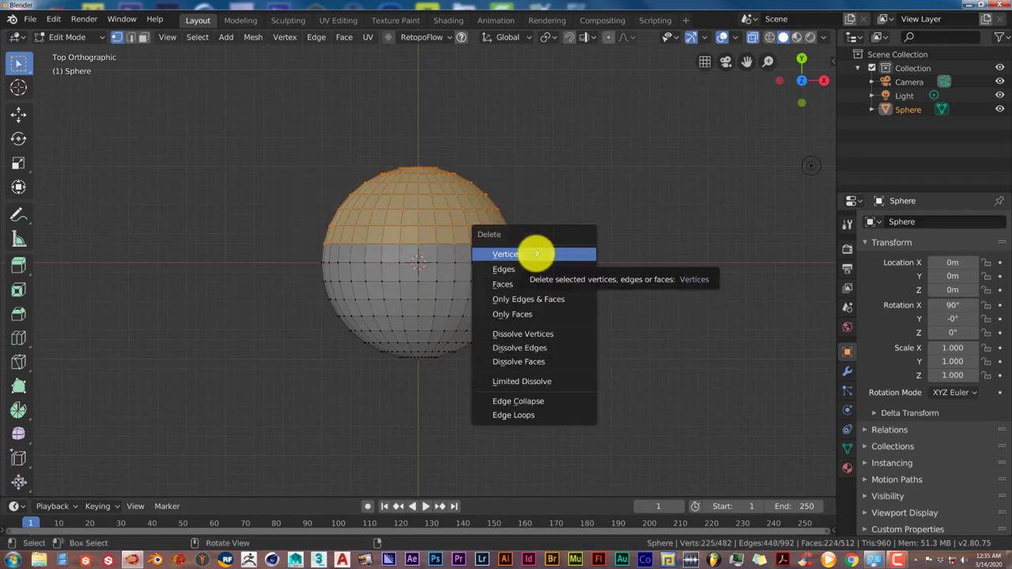
click(536, 254)
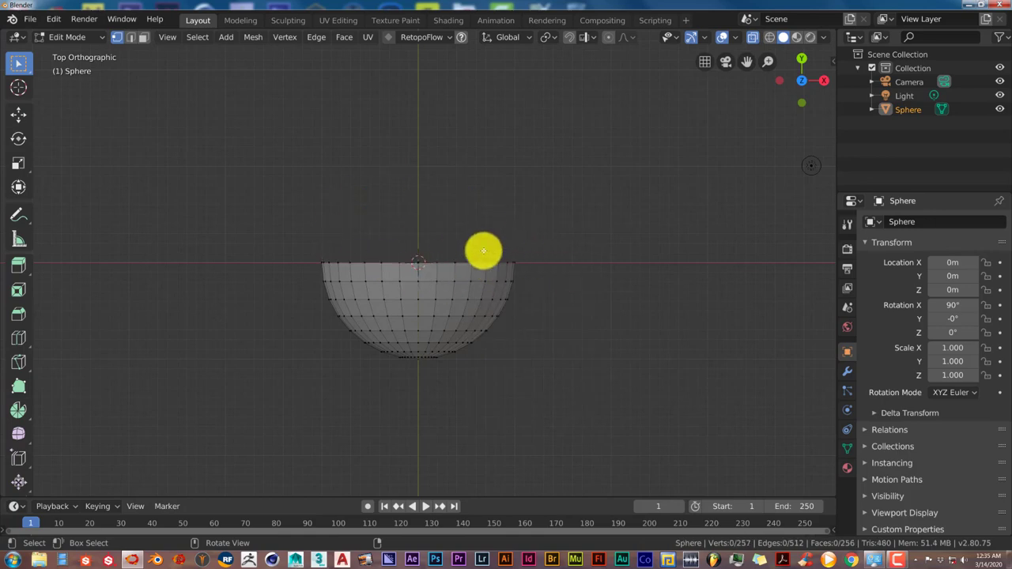
From front view, turn X-Ray off so the hemisphere is opaque.
key(KP_1)
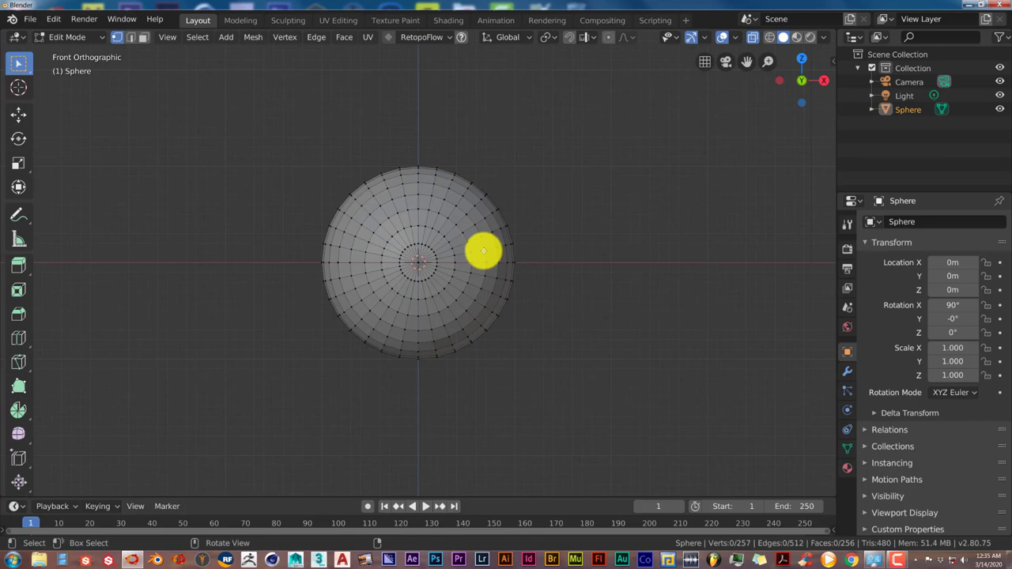
click(754, 40)
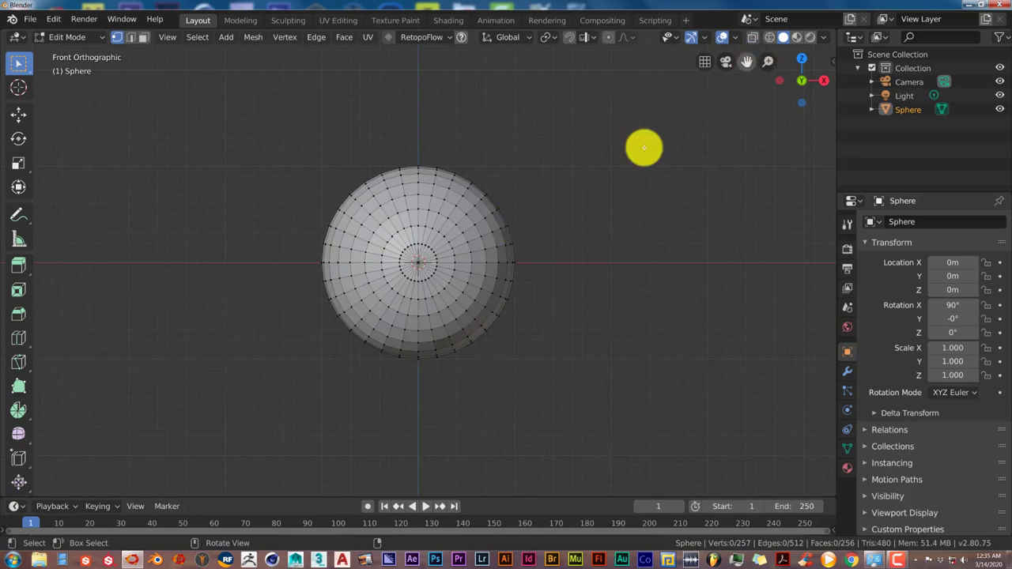
scroll(599, 196, up, 1)
scroll(599, 196, up, 1)
scroll(586, 198, down, 1)
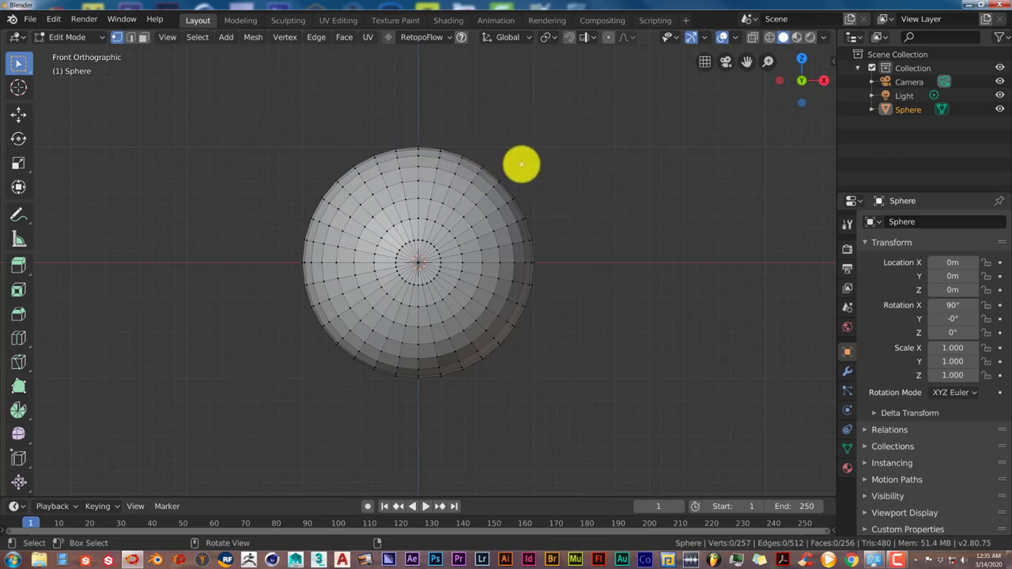
Return to Object Mode and apply Shade Smooth to the hemisphere.
key(Tab)
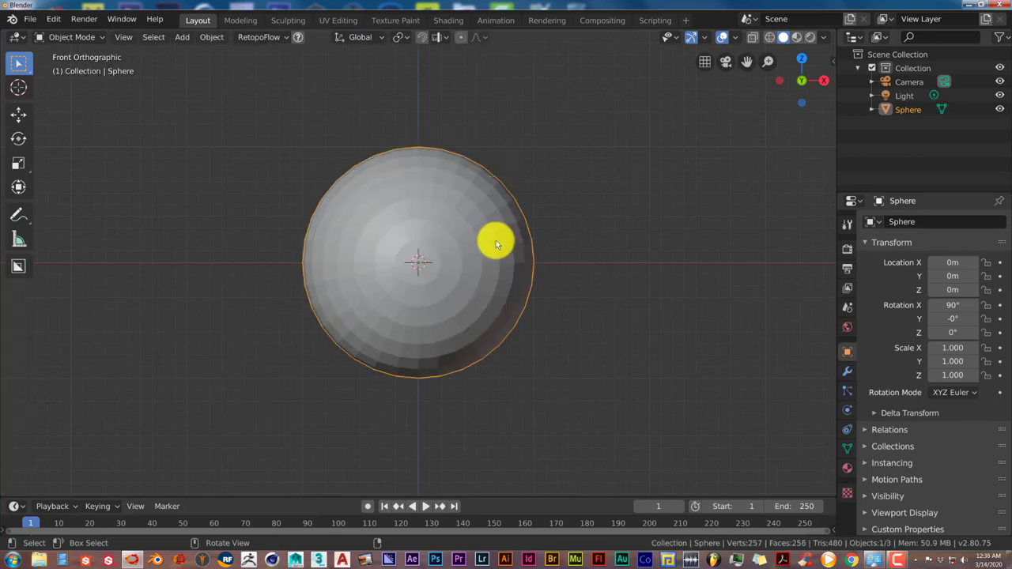
right_click(522, 198)
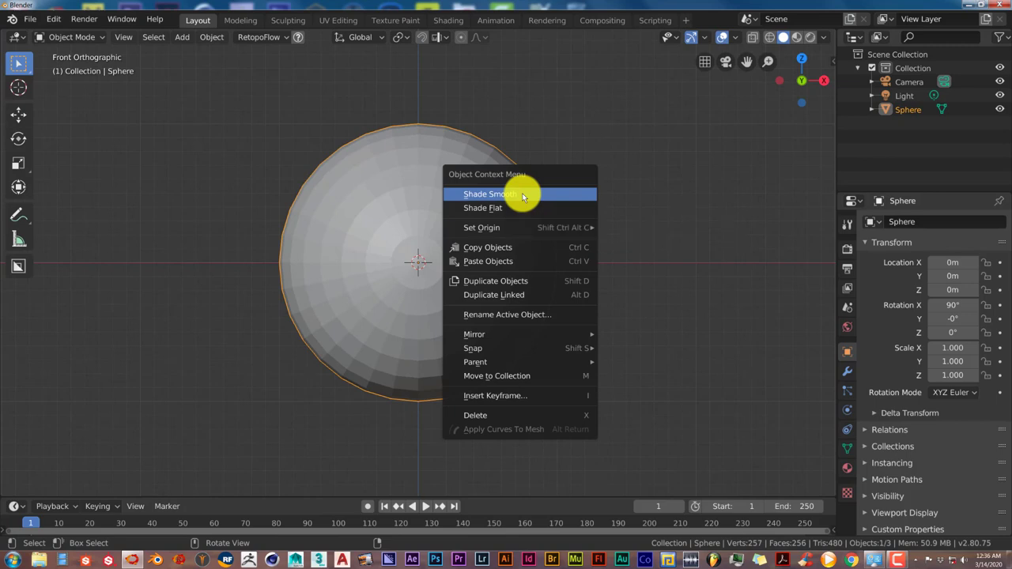
click(522, 195)
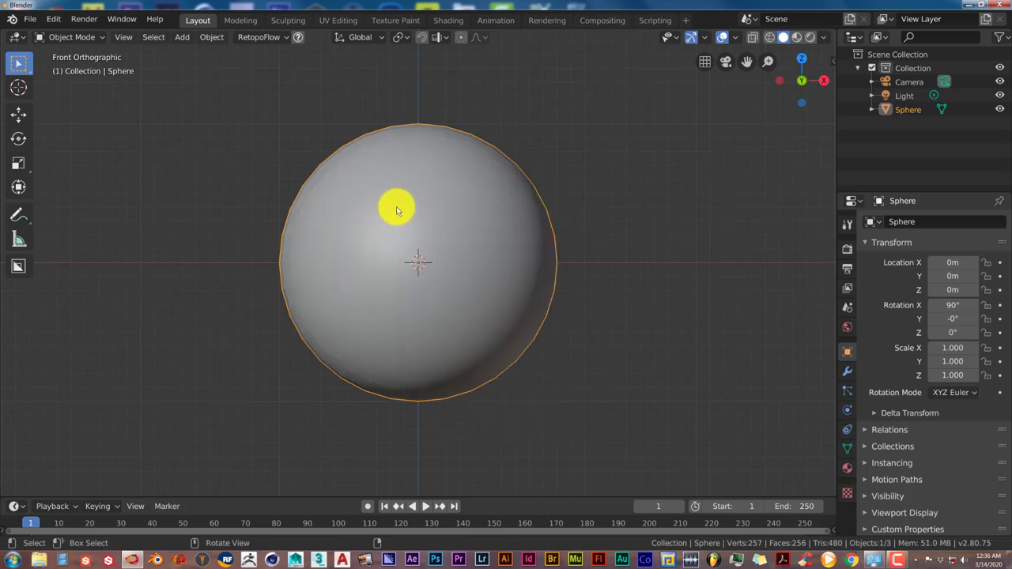
scroll(419, 261, down, 1)
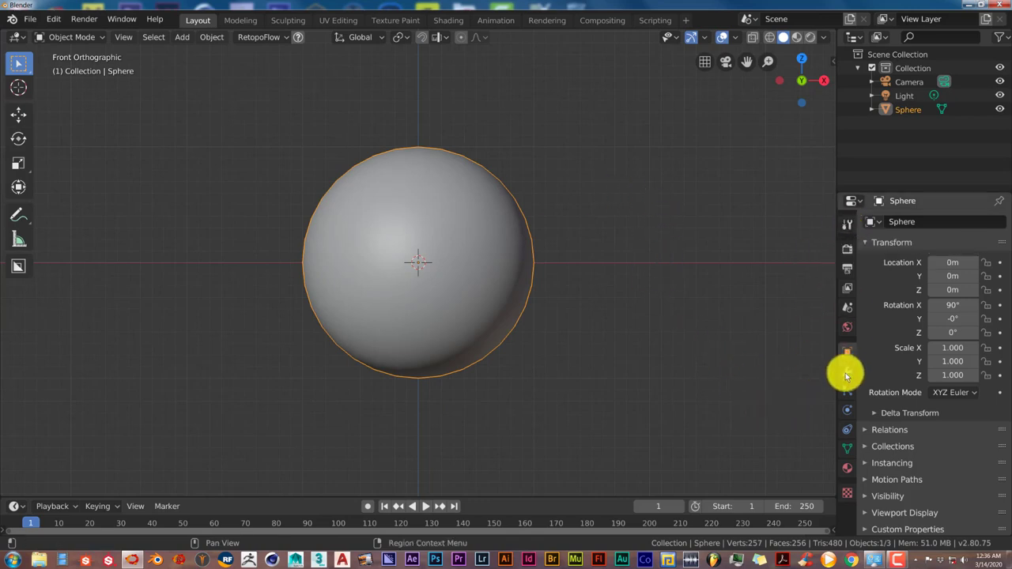
Create a new material on the sphere and rename it from Material.001 to 'eyeball'.
click(848, 473)
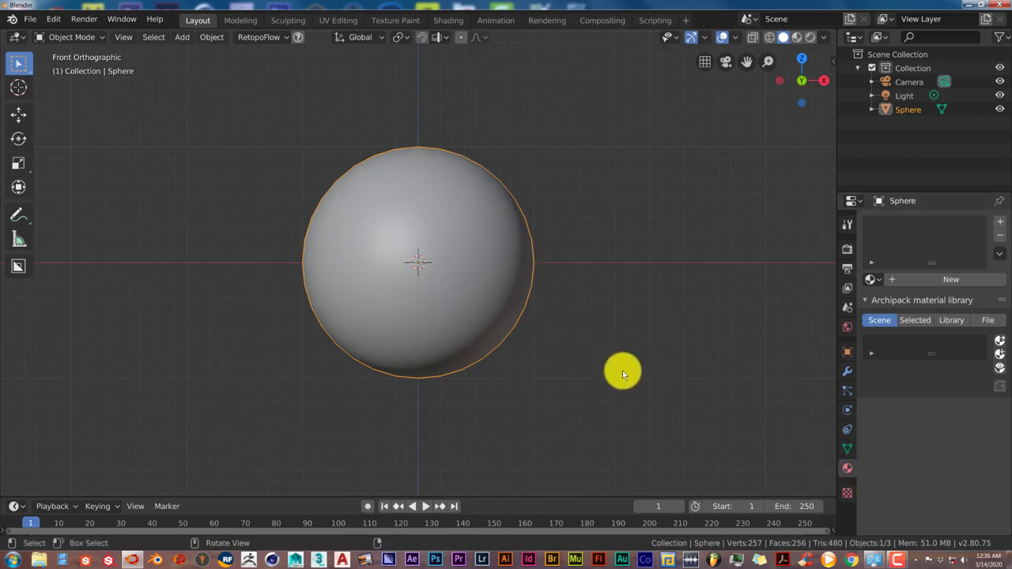
click(908, 280)
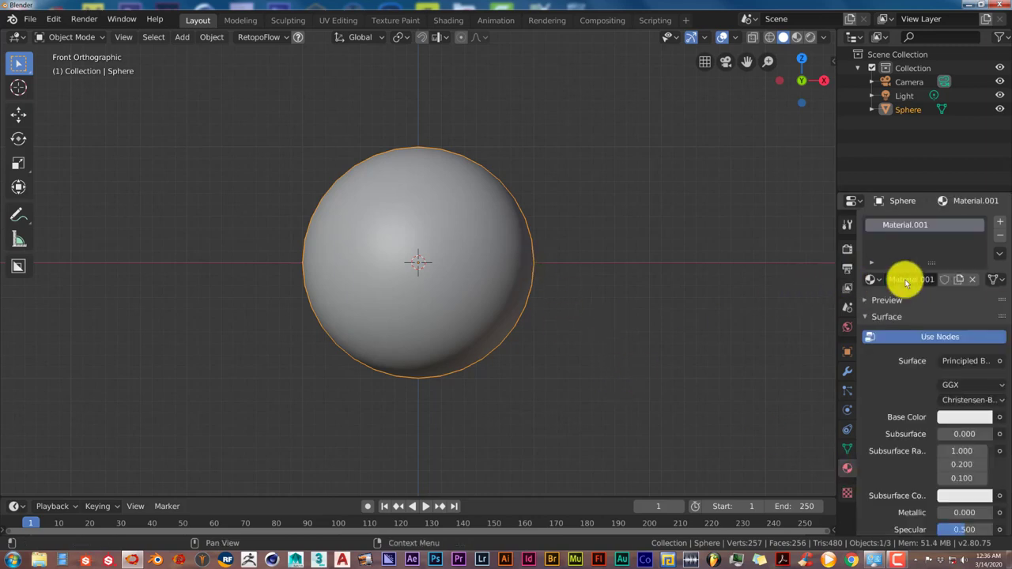
double_click(908, 281)
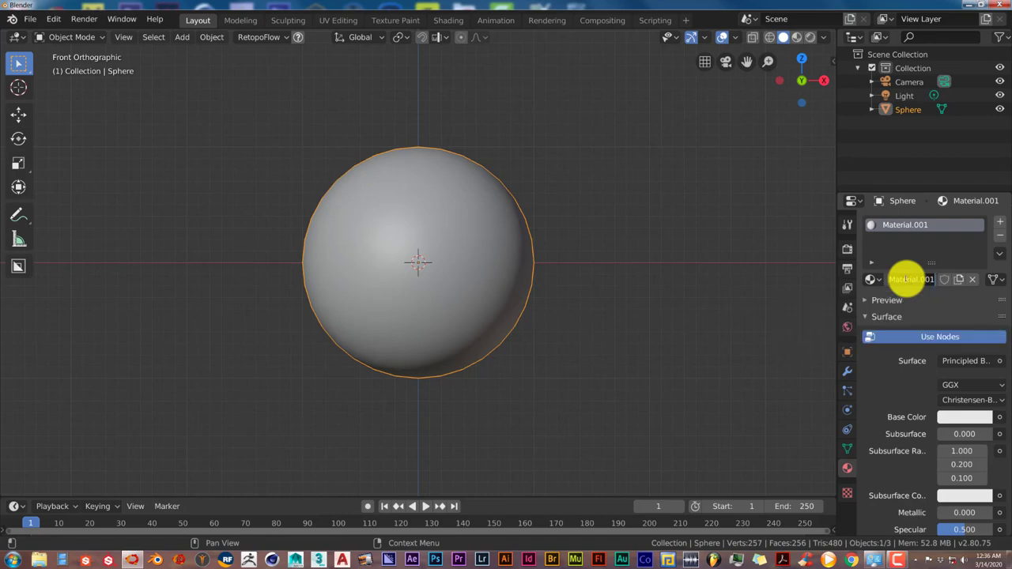
text(Re)
key(Return)
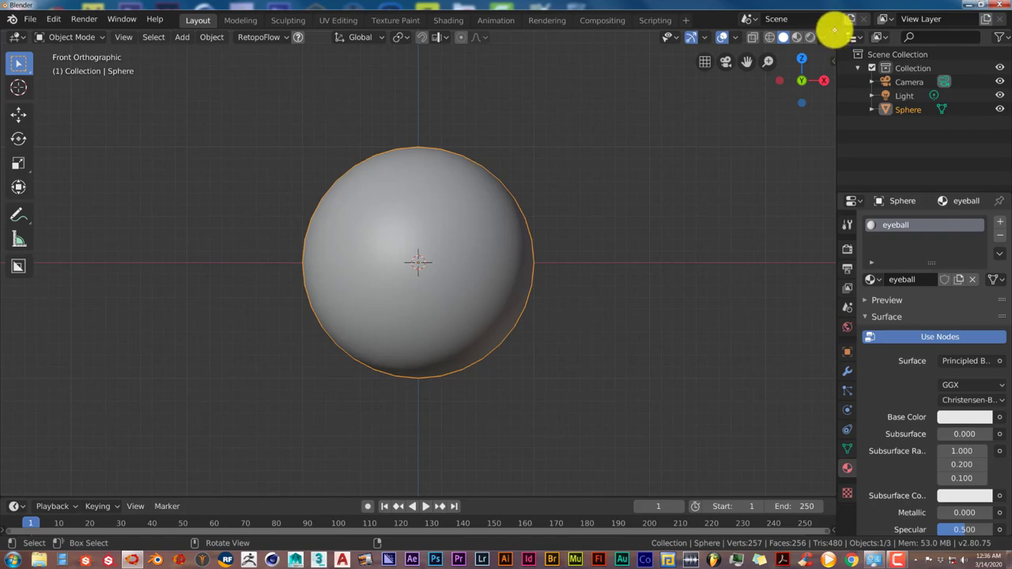
Split the viewport and turn the upper area into a Shader Editor framing the eyeball nodes.
drag(834, 30, 827, 241)
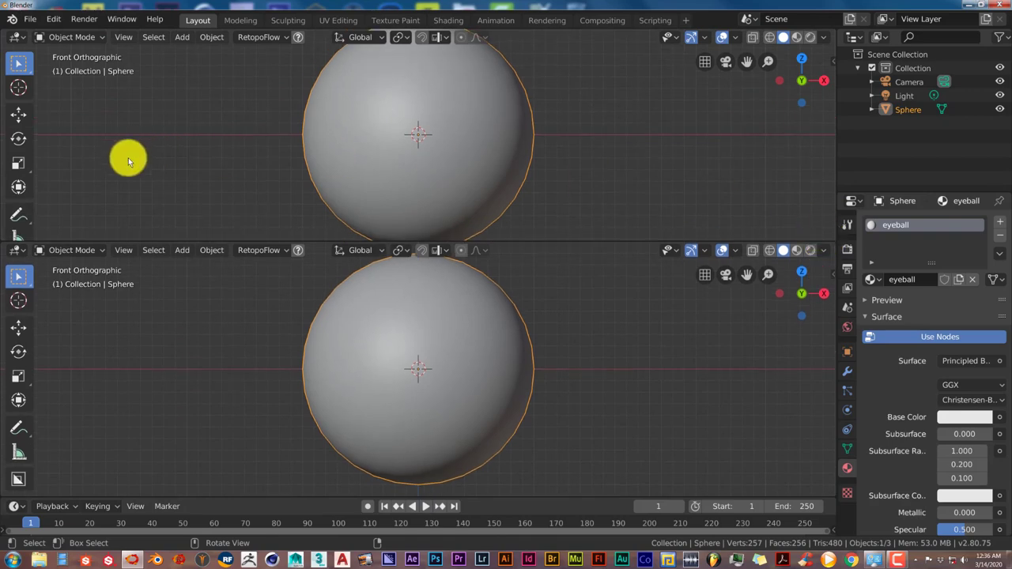
click(17, 37)
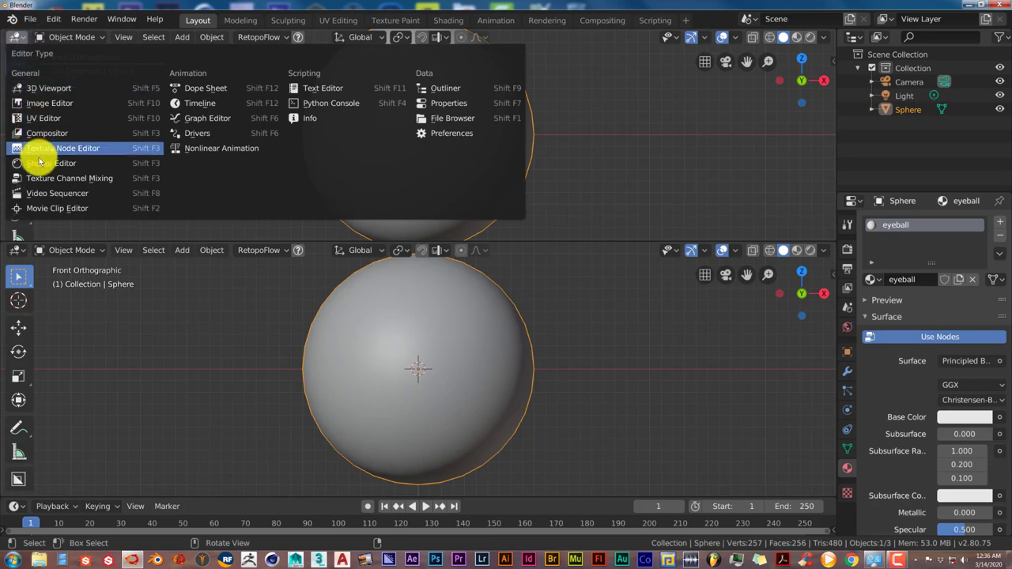
click(42, 164)
mouse_move(404, 191)
middle_down()
mouse_move(443, 163)
mouse_move(478, 179)
middle_up()
scroll(446, 169, up, 3)
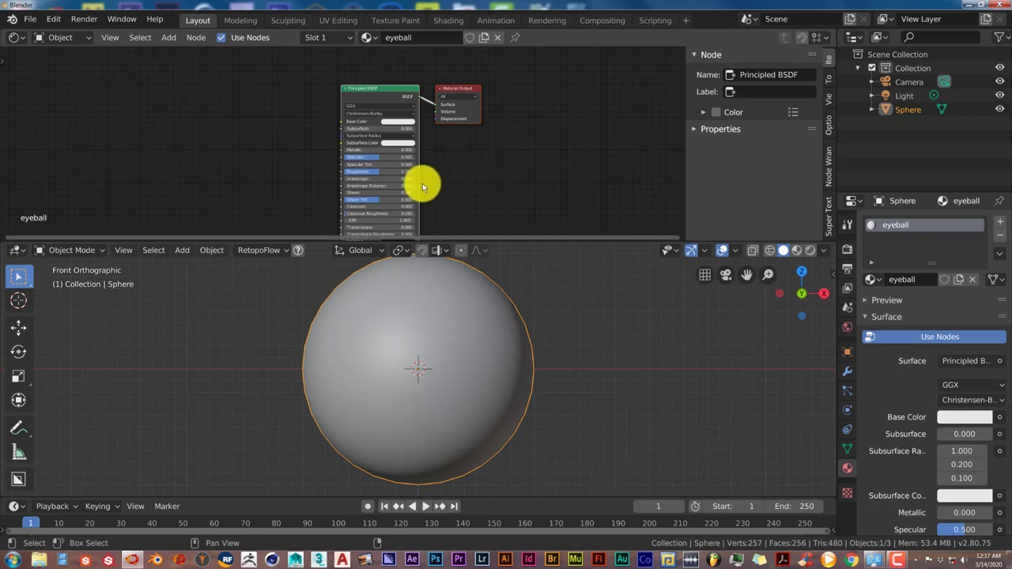
Add Texture Coordinate, Mapping and Image Texture nodes to the Principled BSDF, placed up-left.
click(364, 95)
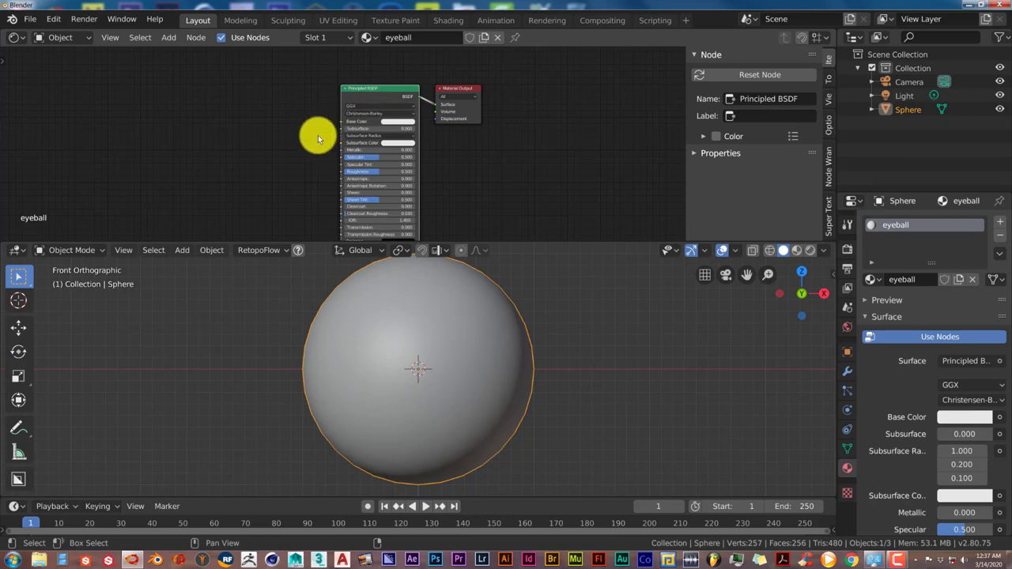
key(ctrl+t)
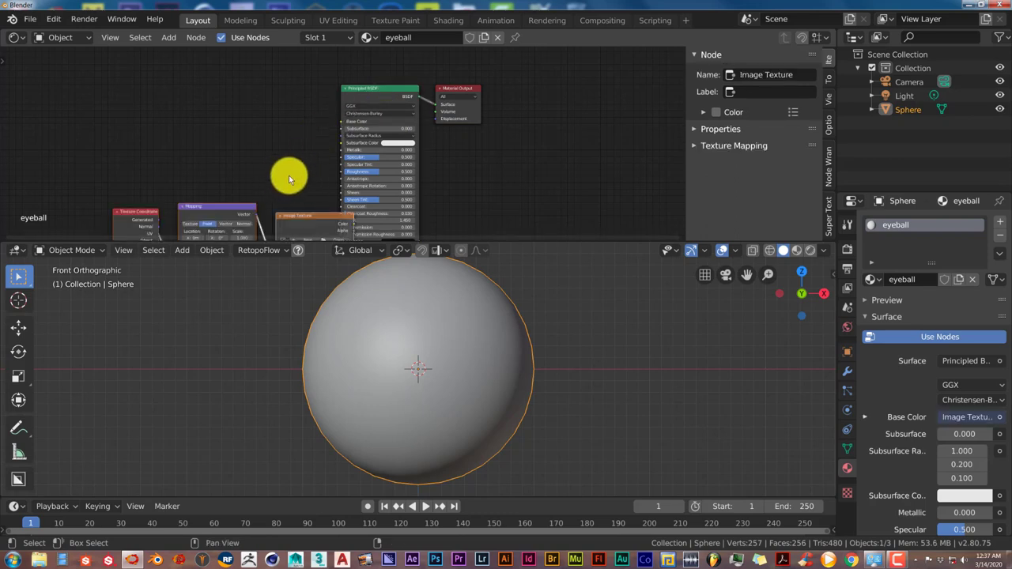
key(g)
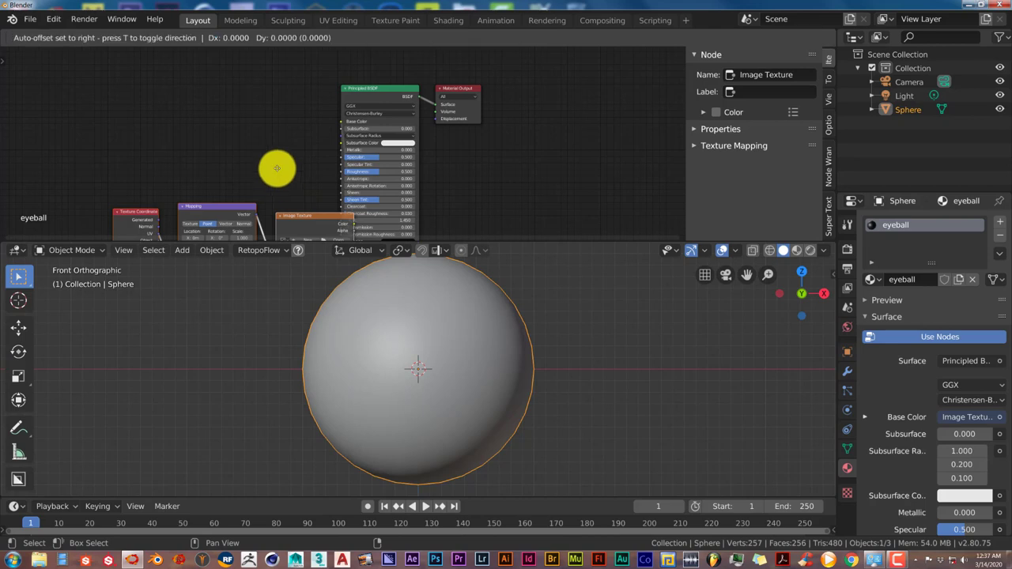
click(263, 89)
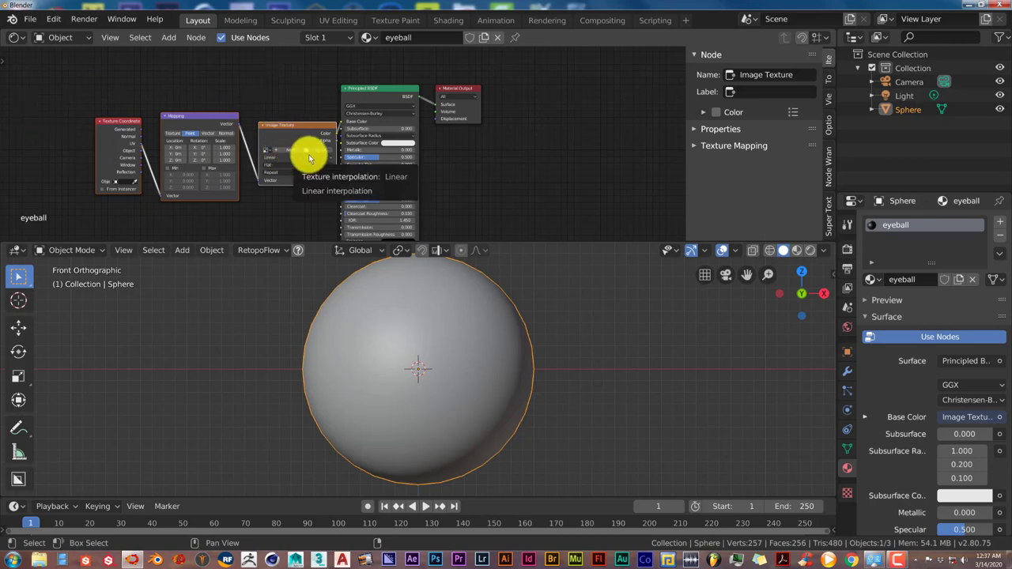
click(51, 19)
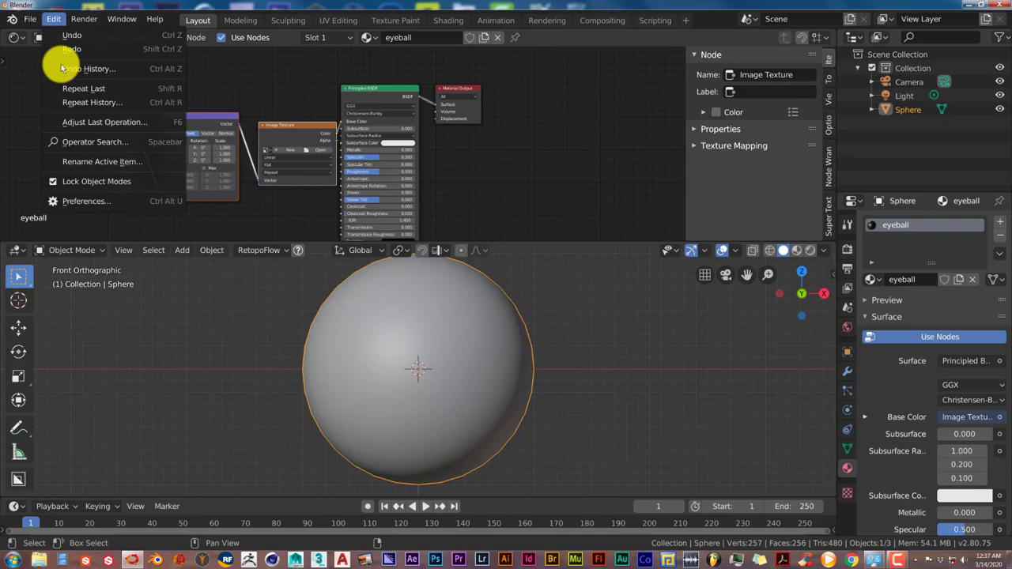
Enable the Node Wrangler add-on in Preferences via a 'node' search, then close Preferences.
click(102, 202)
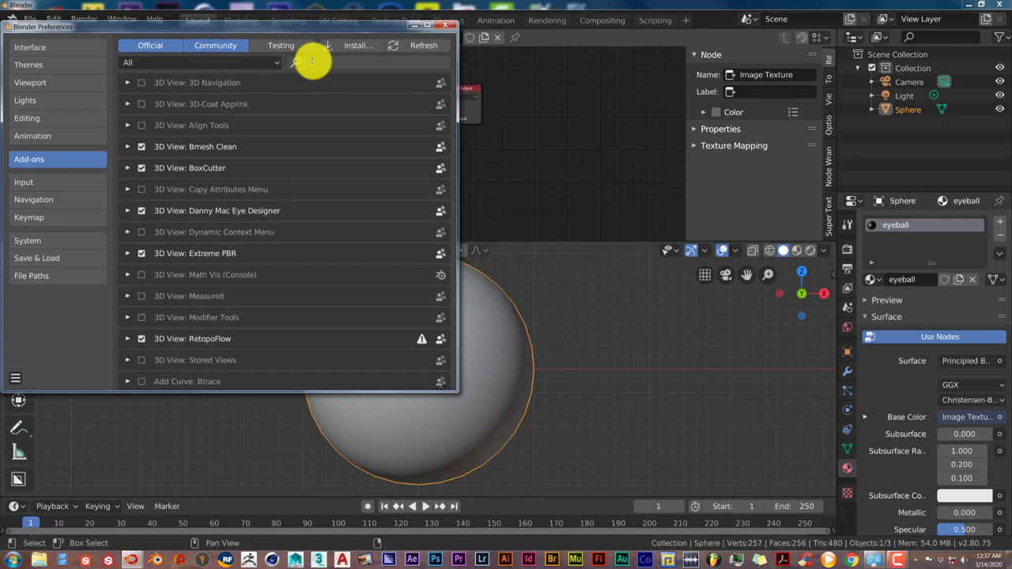
scroll(312, 62, down, 10)
text(ode)
key(Return)
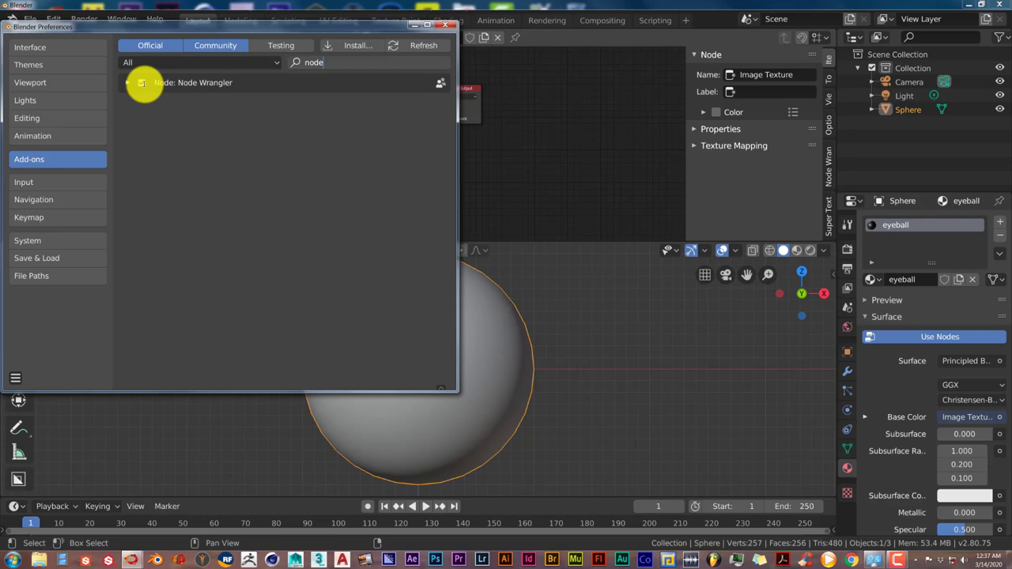
click(143, 83)
click(443, 26)
Link Generated coordinates into the Mapping vector and set Mapping to Texture type.
key(Home)
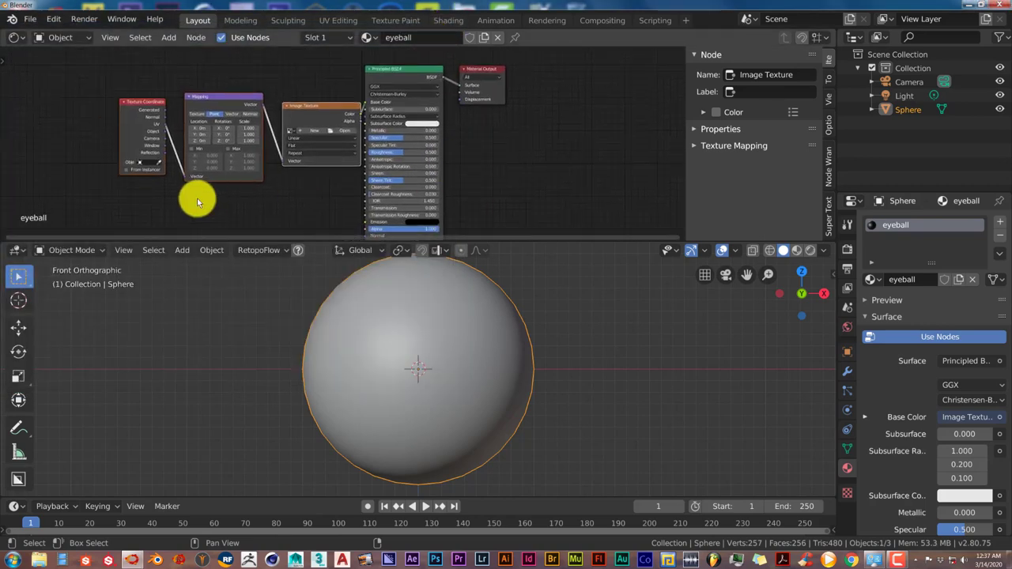
scroll(197, 198, up, 1)
scroll(202, 198, up, 1)
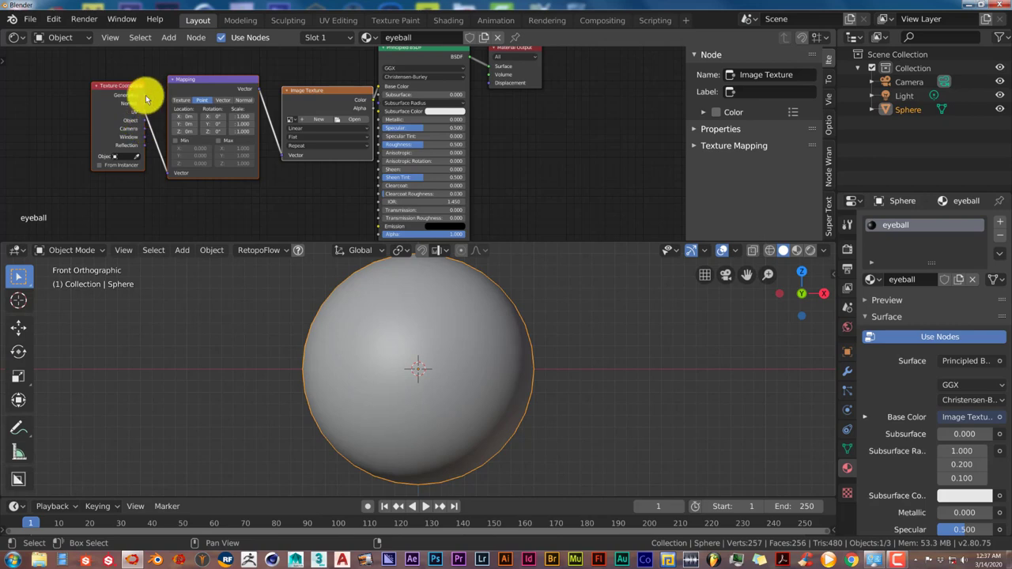
drag(144, 95, 166, 175)
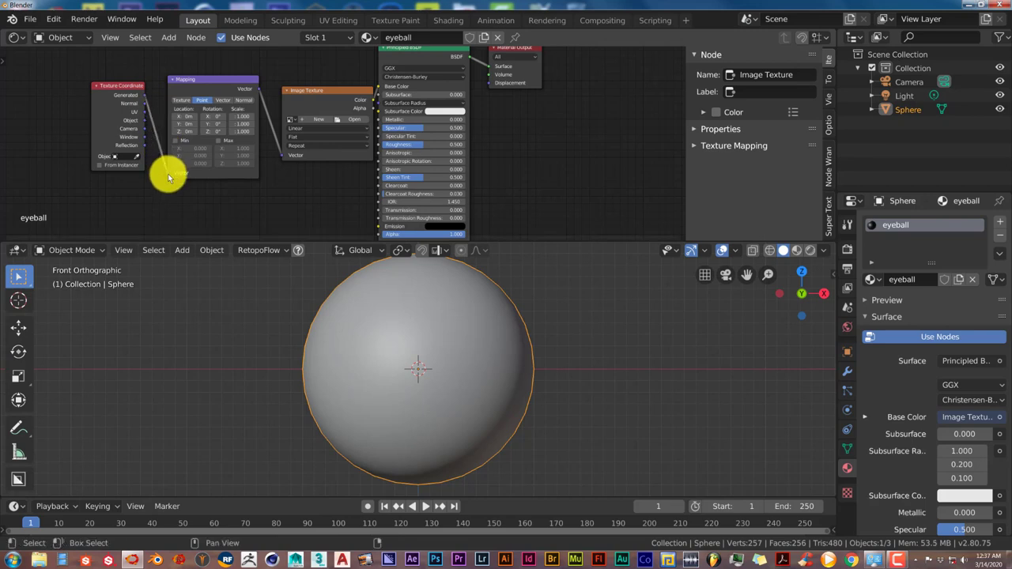
click(182, 102)
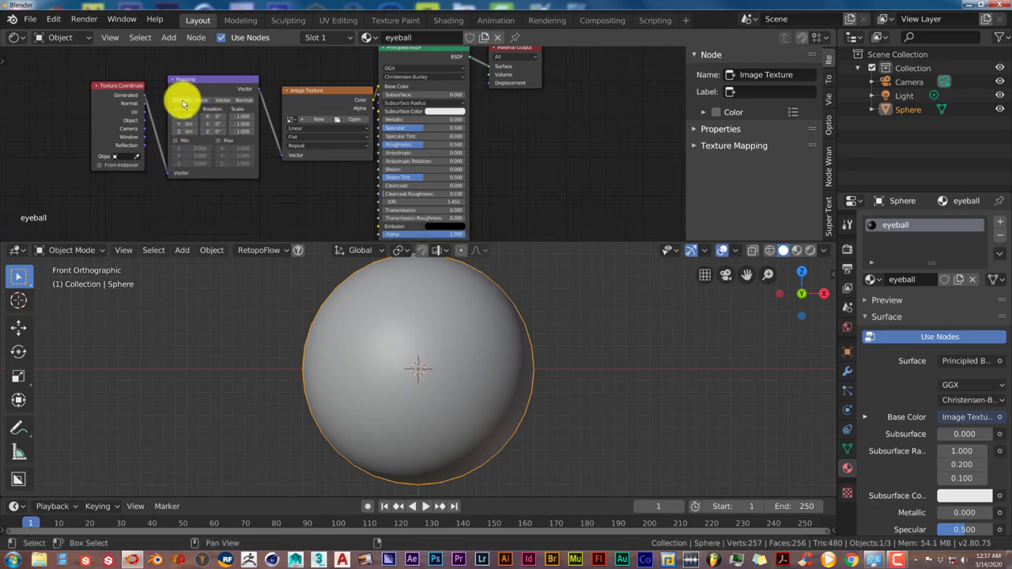
middle_drag(309, 194, 278, 188)
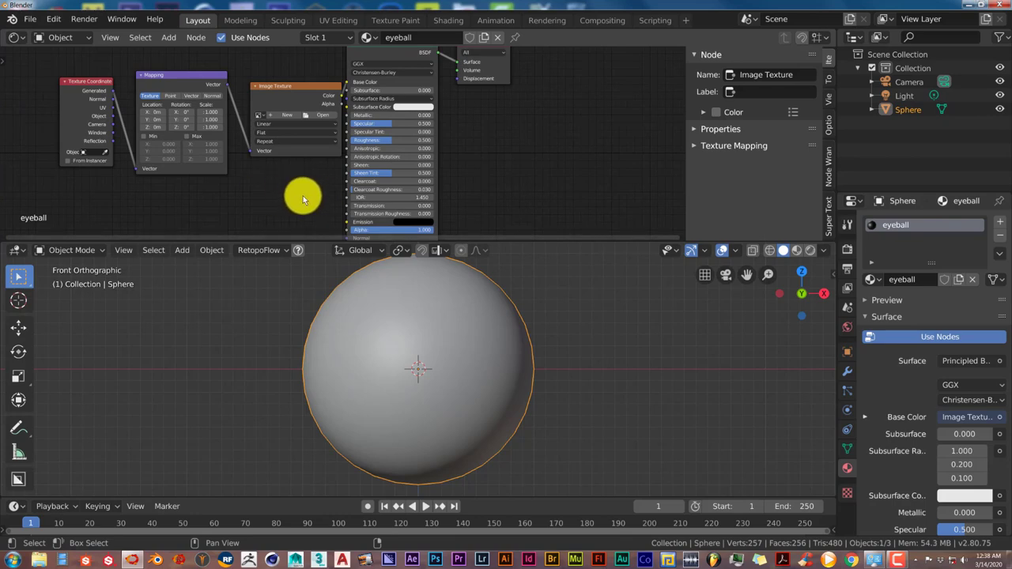
Load eyeball.png from the Desktop into the Image Texture node.
click(323, 117)
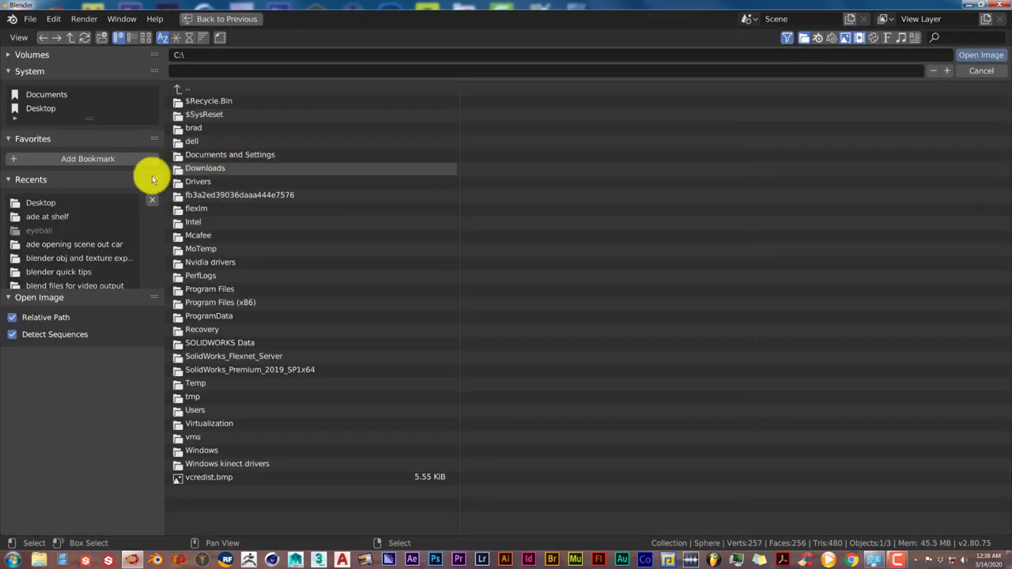
click(39, 107)
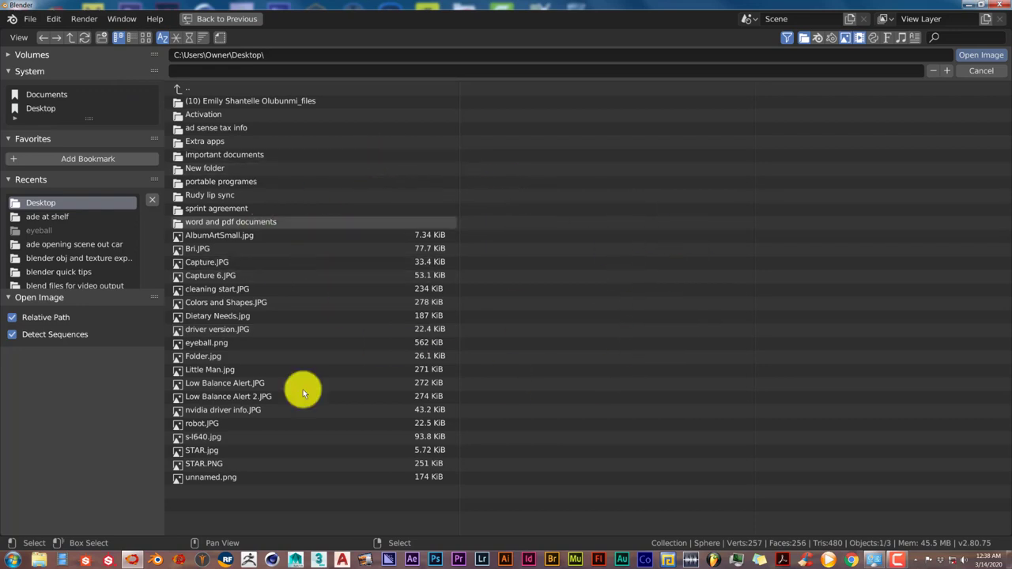
click(145, 37)
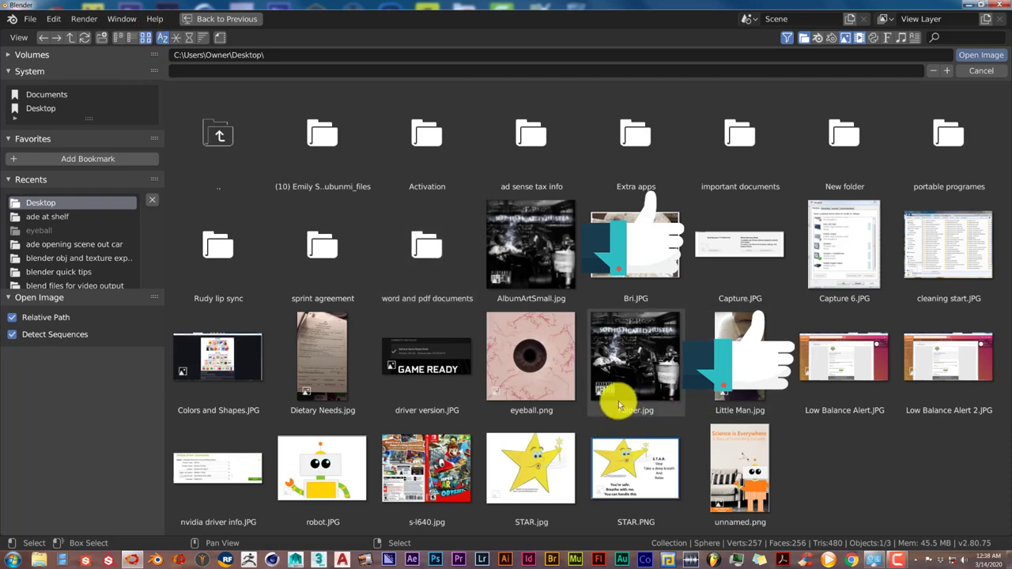
click(573, 371)
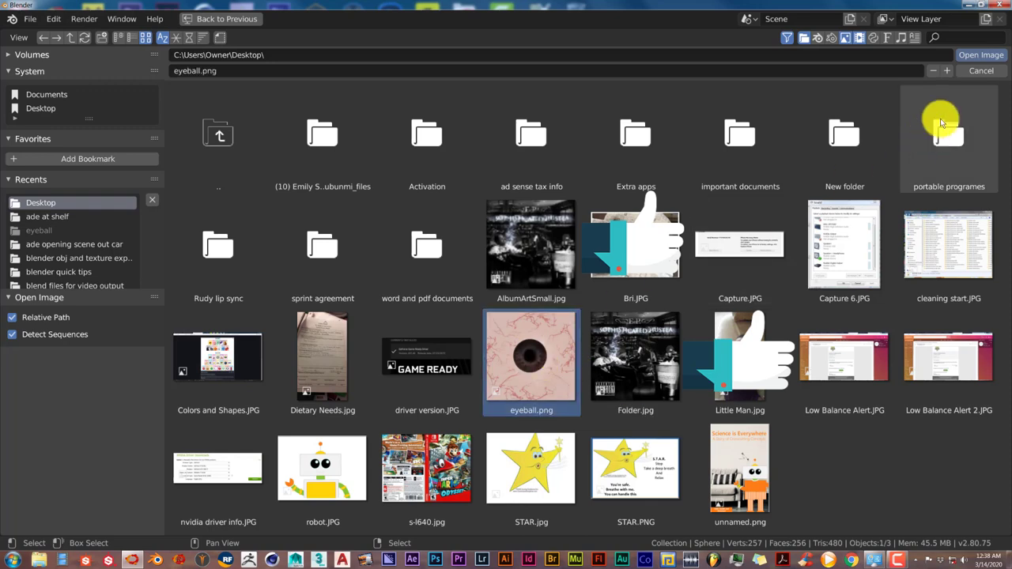
click(981, 55)
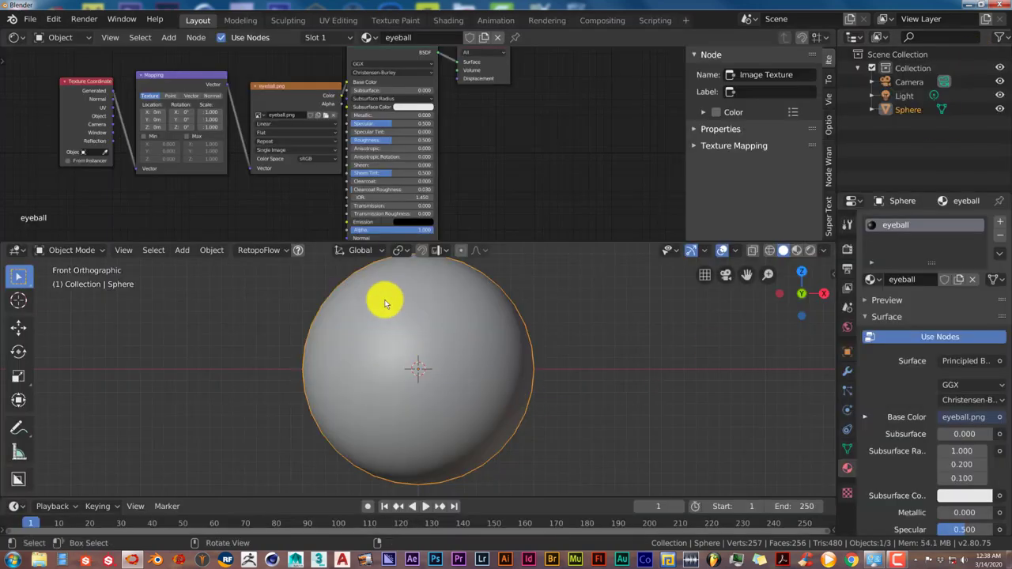
Preview the sphere in Look Dev shading to see the eyeball texture.
middle_drag(233, 219, 226, 203)
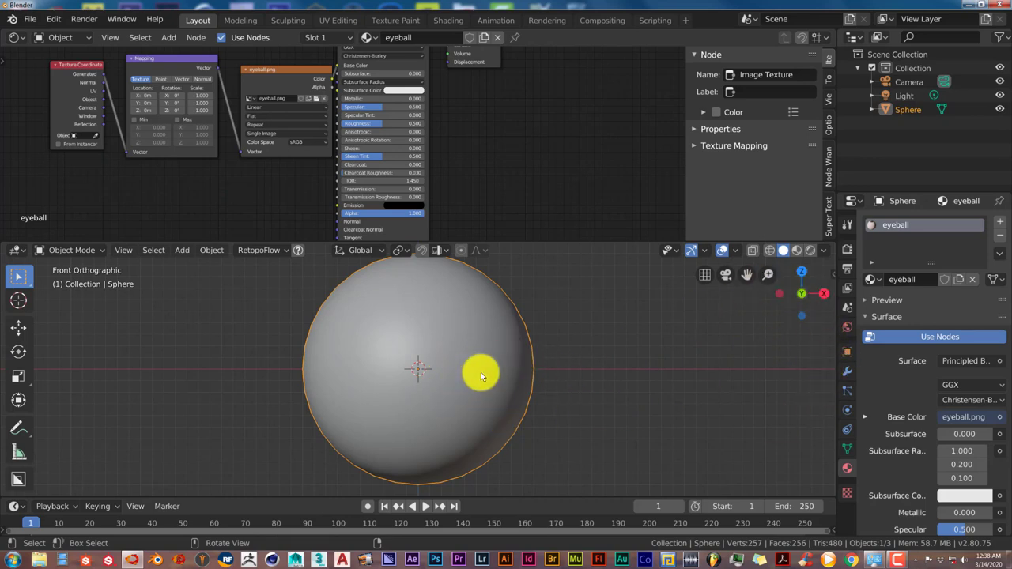
click(798, 251)
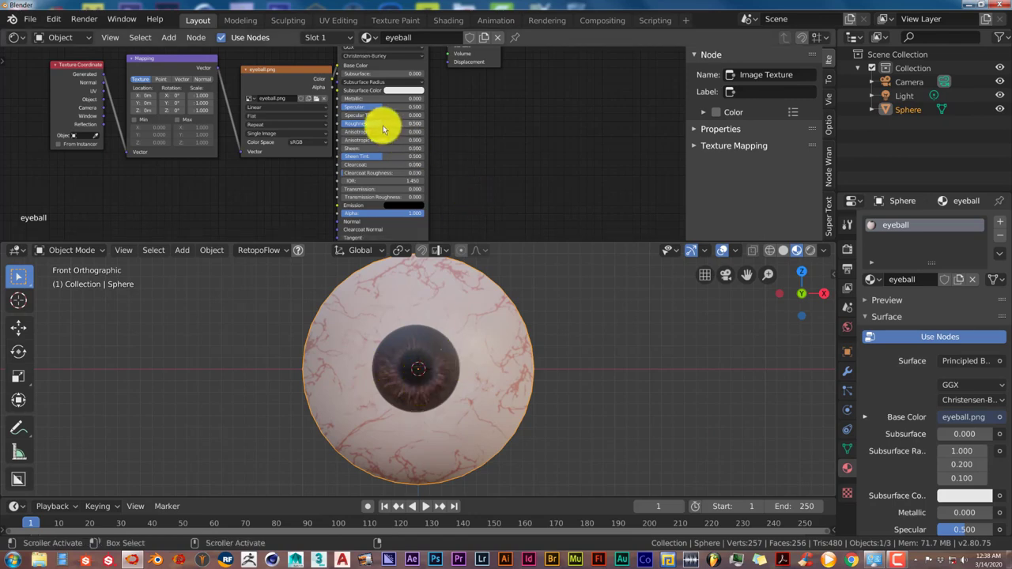
Set Principled BSDF Roughness to 0.000 and zoom to check the glossy reflection.
drag(383, 125, 326, 124)
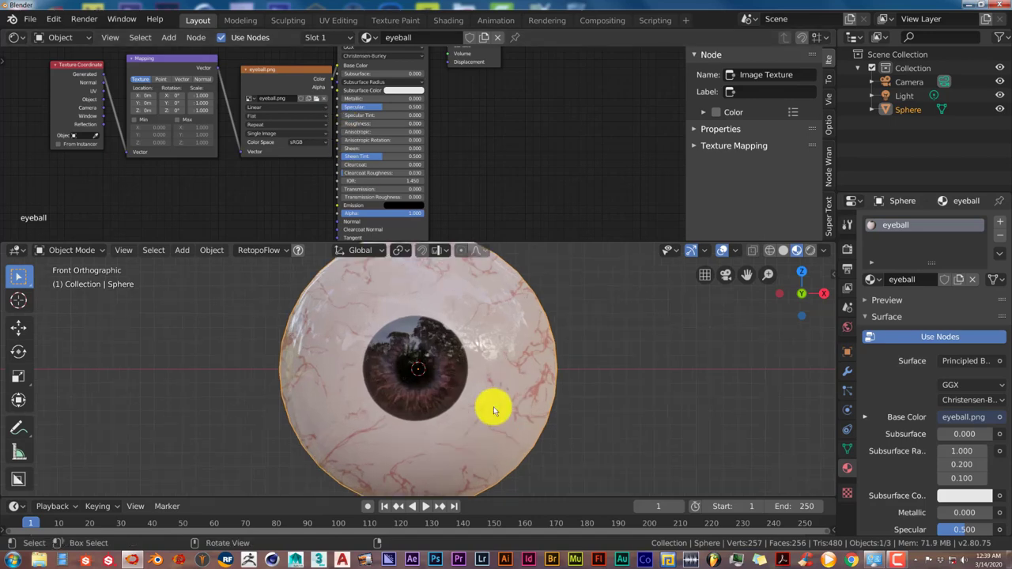
scroll(493, 407, down, 1)
scroll(494, 406, down, 1)
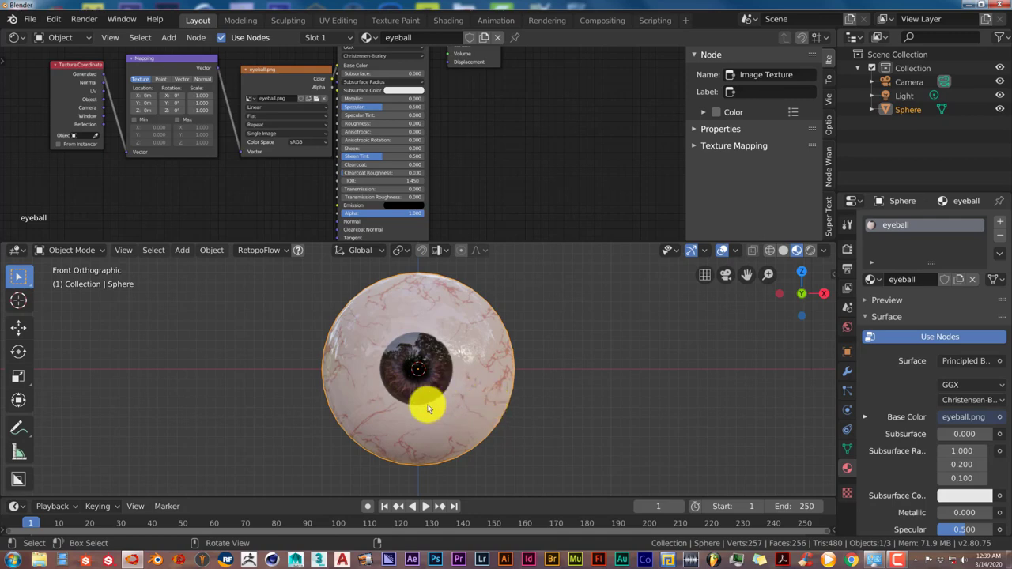
scroll(424, 401, up, 1)
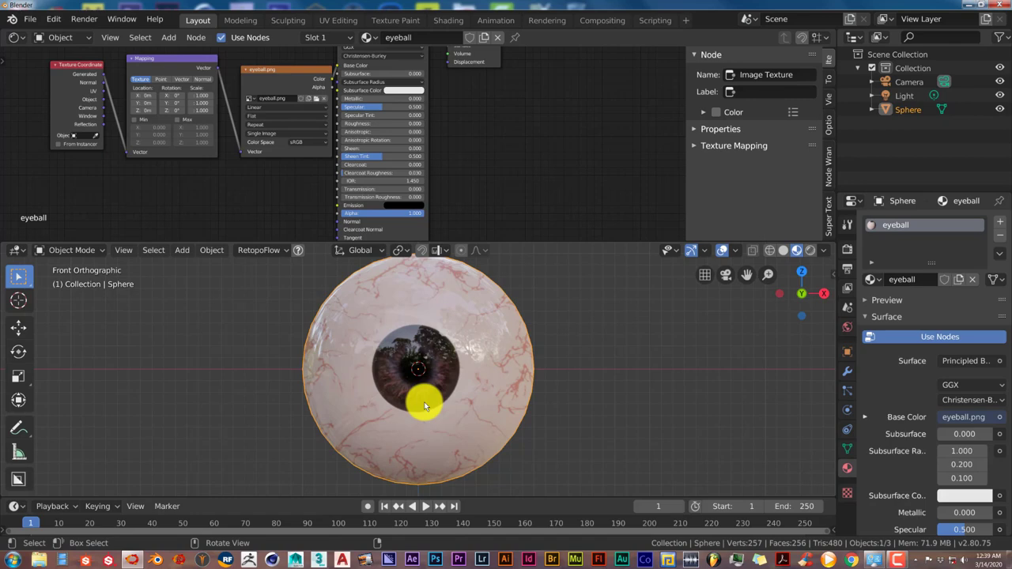